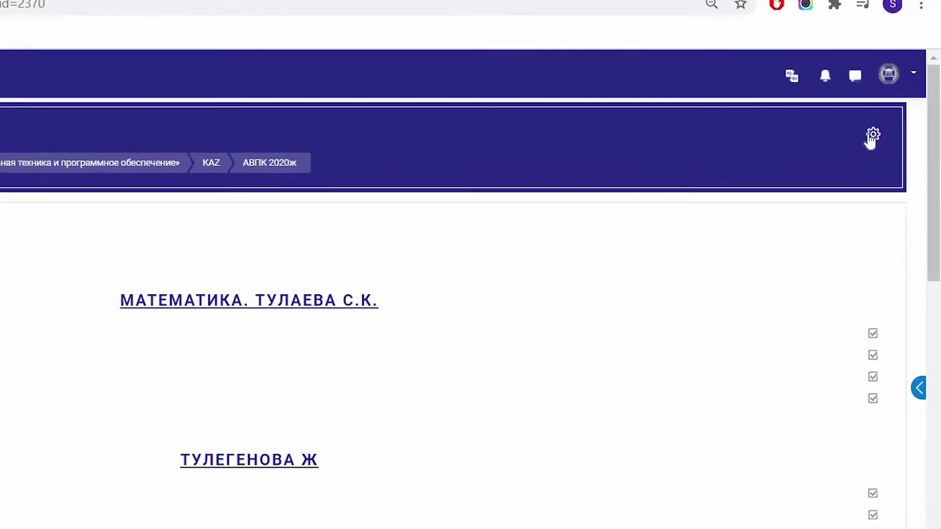
- Turn on course editing and rename ТЕМА 8 as "МАКЕТИРОВАНИЕ (НАБРОСОК МАКЕТА. ВЫБОР ФОРМАТА. ОРИЕНТАЦИЯ СТРАНИЦЫ)"
{"action": "left_click", "coordinate": [895, 119]}
{"action": "left_click", "coordinate": [705, 286]}
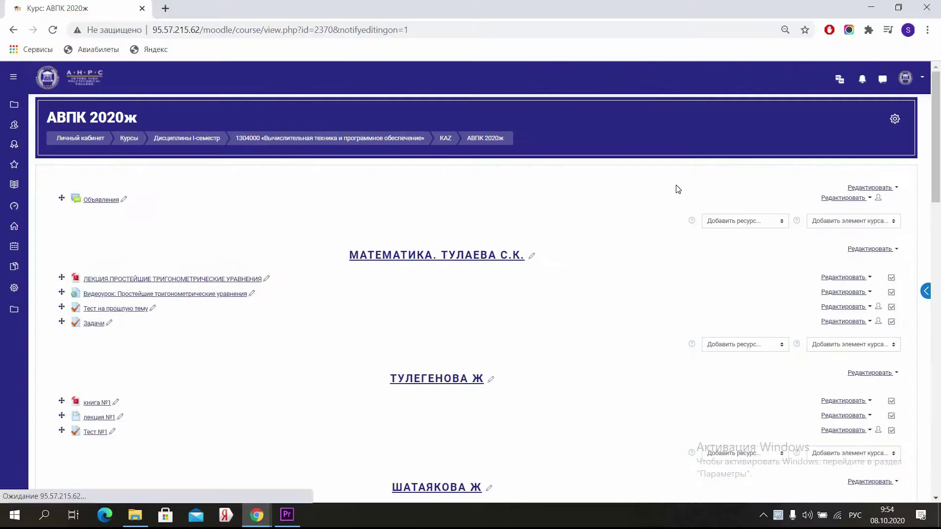
{"action": "scroll", "coordinate": [90, 411], "scroll_direction": "down", "scroll_amount": 15}
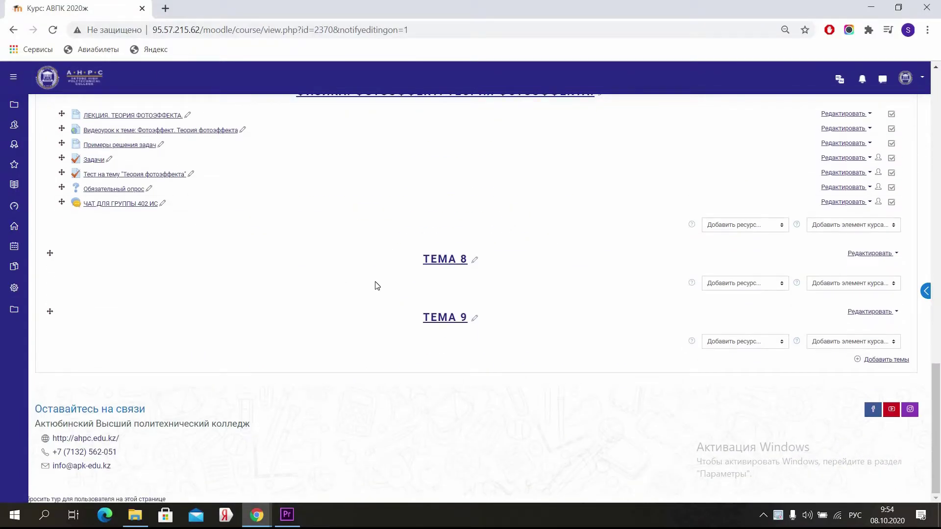
{"action": "left_click", "coordinate": [474, 260]}
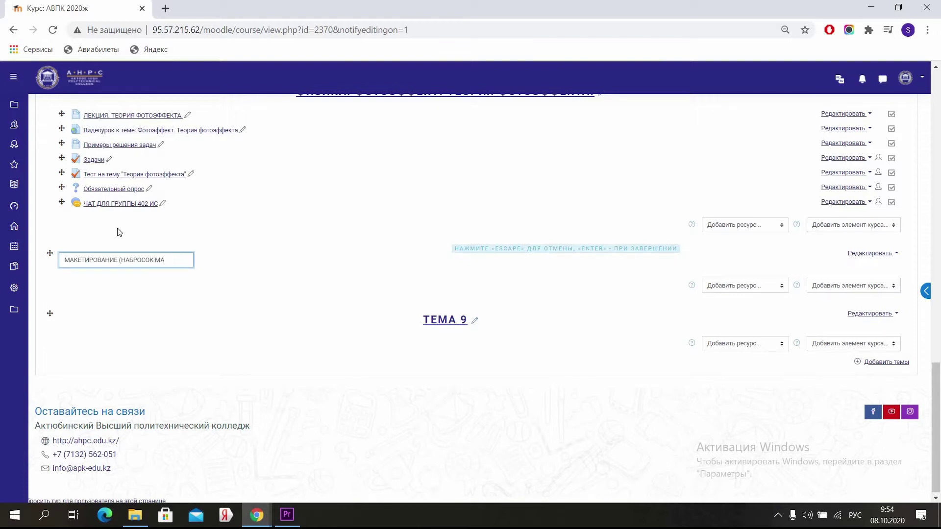
{"action": "key", "text": "Return"}
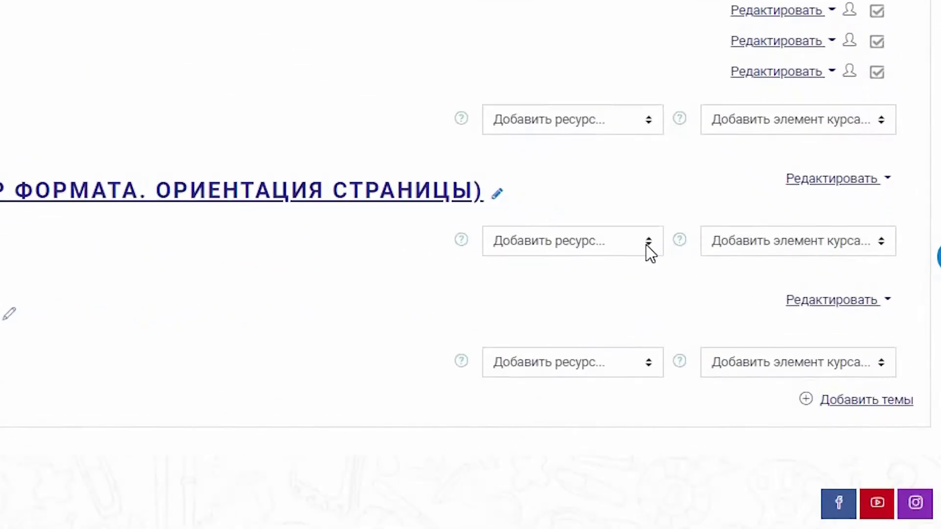
- Add a Страница resource to the МАКЕТИРОВАНИЕ topic and name it "Лекция"
{"action": "left_click", "coordinate": [779, 285]}
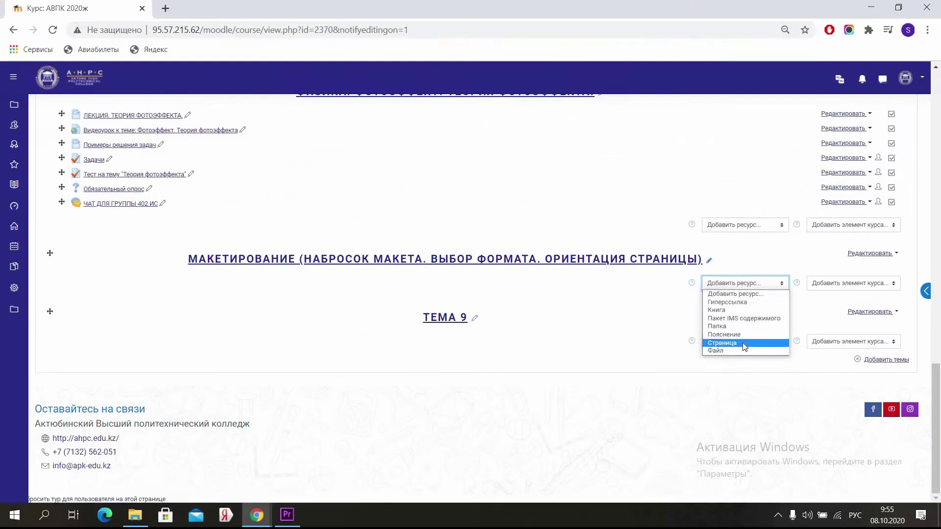
{"action": "left_click", "coordinate": [562, 367]}
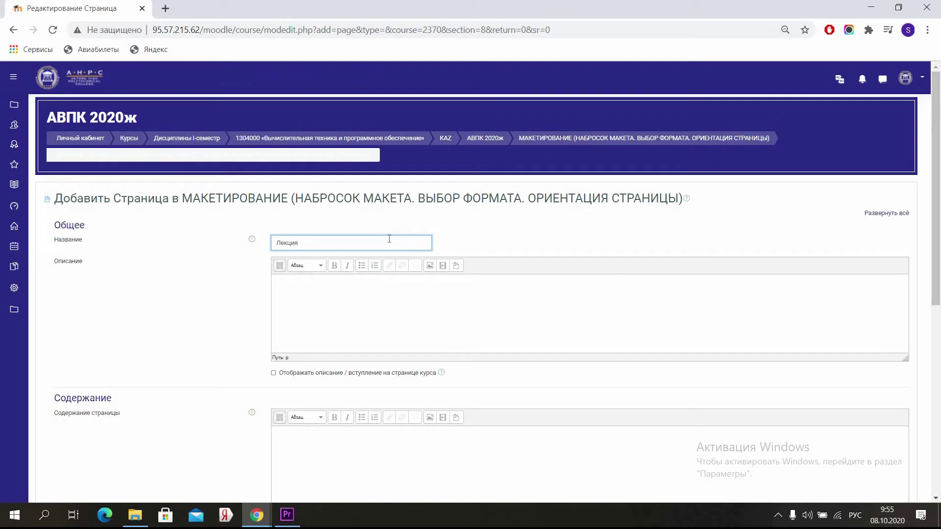
- Show the full set of formatting tools in the page content editor and switch it to full-screen mode
{"action": "scroll", "coordinate": [387, 243], "scroll_direction": "down", "scroll_amount": 3}
{"action": "left_click", "coordinate": [378, 258]}
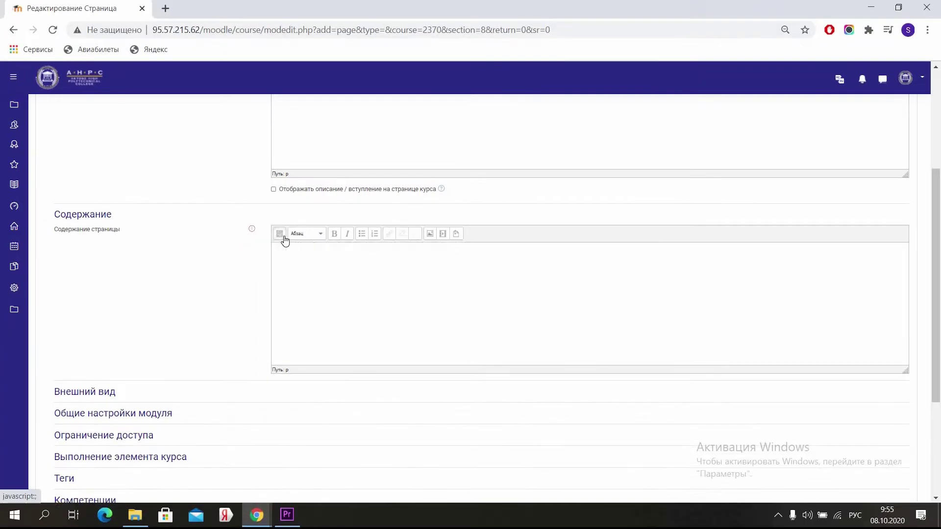
{"action": "left_click", "coordinate": [225, 232]}
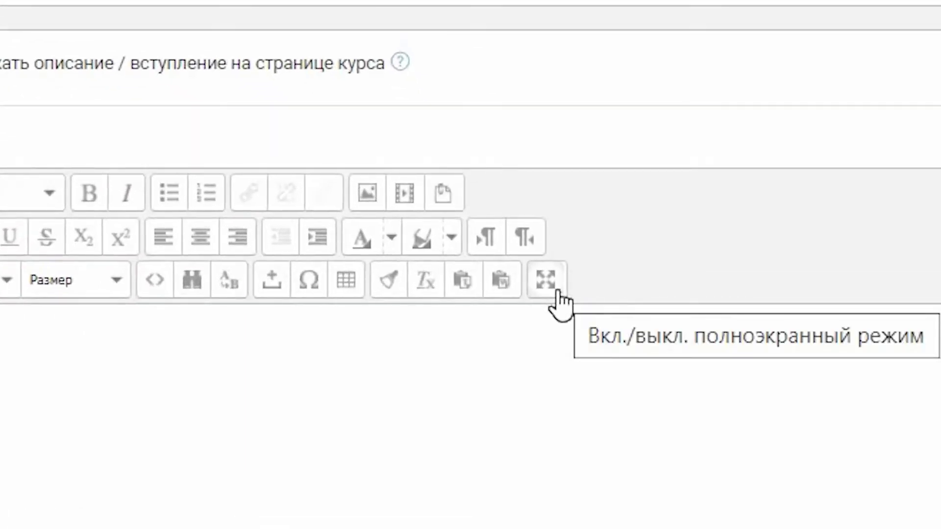
{"action": "left_click", "coordinate": [558, 284]}
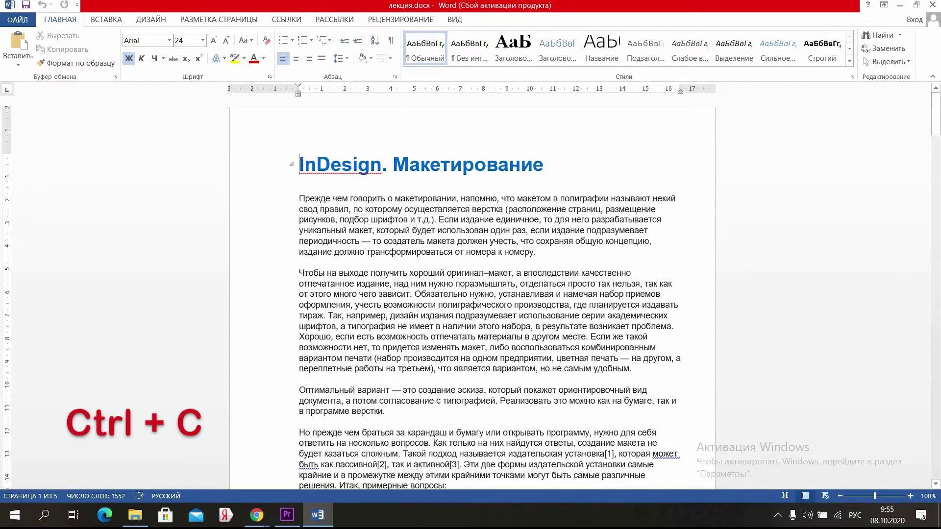
- Copy the whole text of лекция.docx from Word and paste it into the page content
{"action": "key", "text": "ctrl+a"}
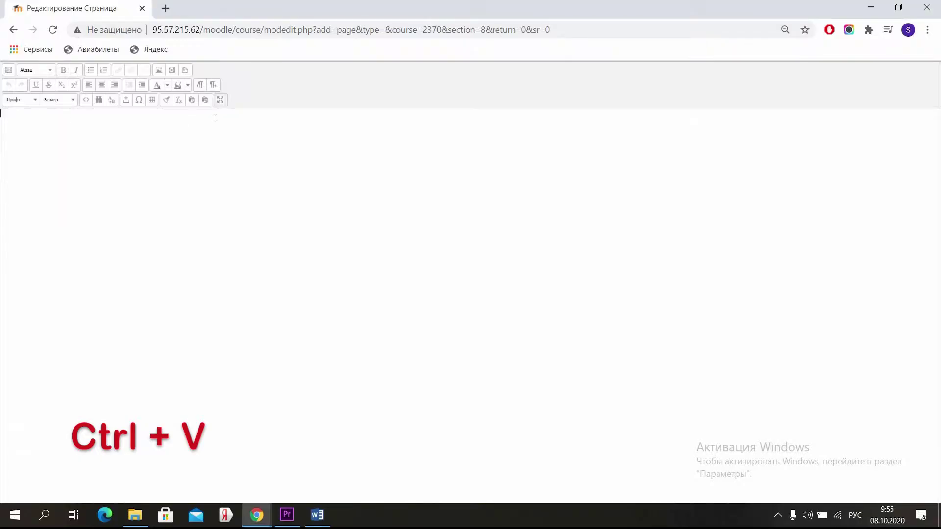
{"action": "key", "text": "ctrl+v"}
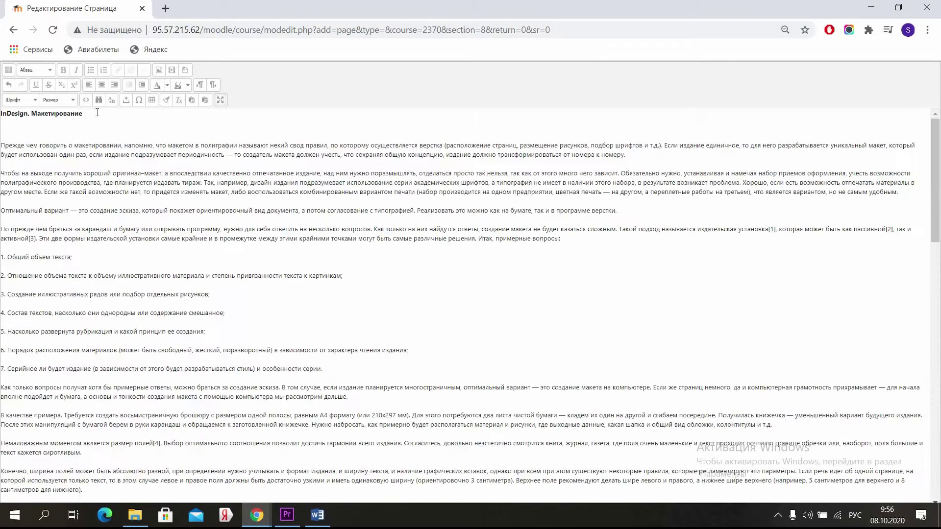
- Format the title "InDesign. Макетирование" as Заголовок 1 and colour its text dark blue
{"action": "scroll", "coordinate": [100, 262], "scroll_direction": "up", "scroll_amount": 20}
{"action": "left_click_drag", "start_coordinate": [83, 113], "coordinate": [1, 108]}
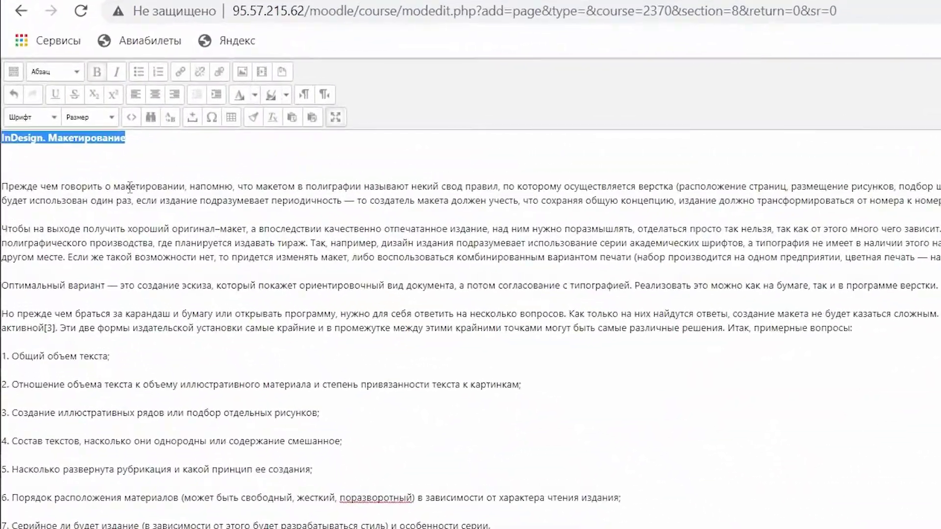
{"action": "left_click", "coordinate": [98, 114]}
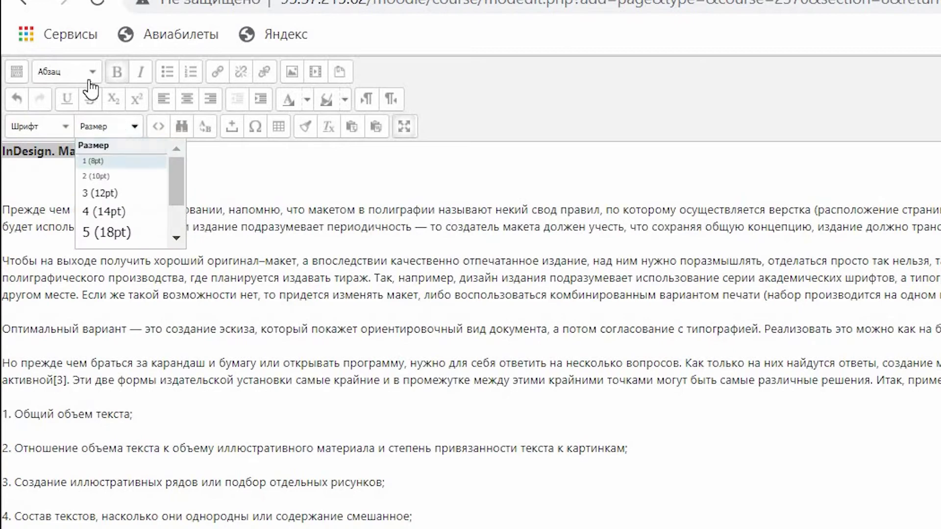
{"action": "left_click", "coordinate": [92, 72]}
{"action": "left_click", "coordinate": [126, 178]}
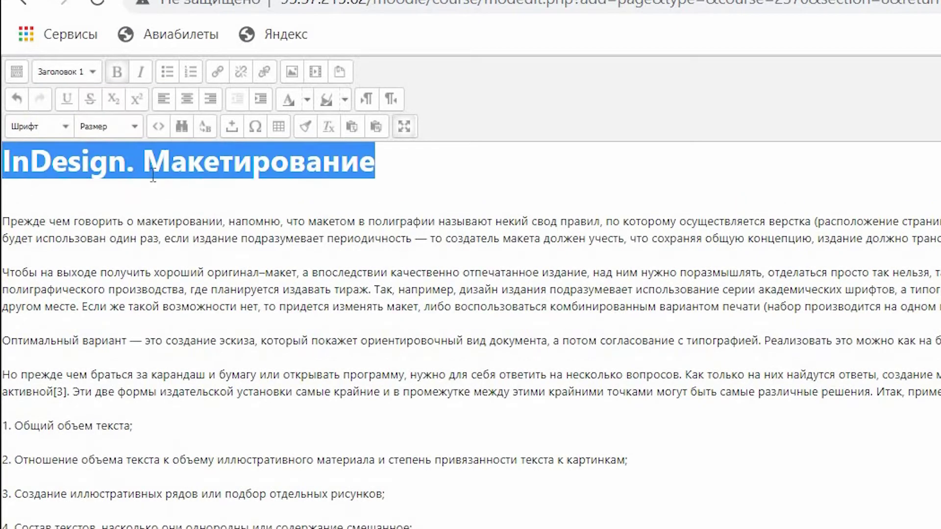
{"action": "left_click", "coordinate": [306, 101]}
{"action": "left_click", "coordinate": [387, 125]}
{"action": "left_click", "coordinate": [433, 200]}
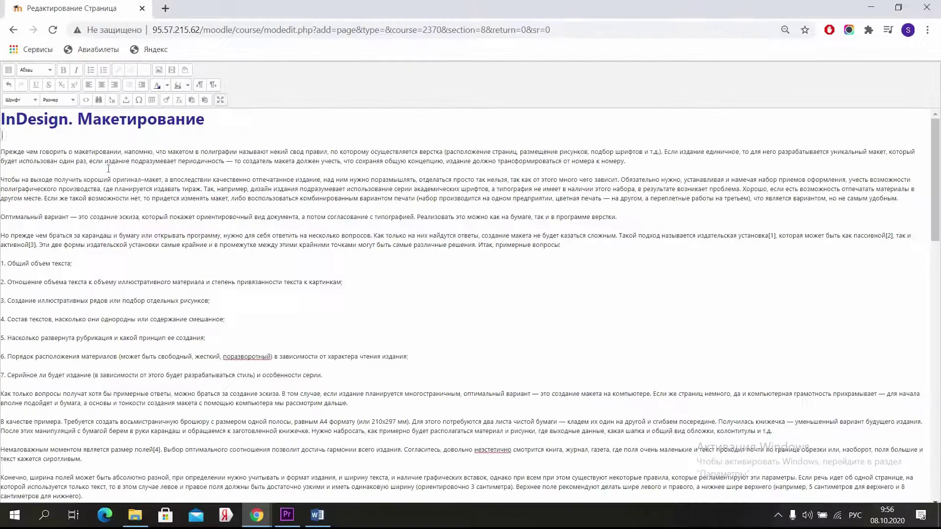
- Add an empty line below the caption "Рис. 1. Лист со стандартными полями"
{"action": "scroll", "coordinate": [288, 444], "scroll_direction": "down", "scroll_amount": 4}
{"action": "scroll", "coordinate": [191, 245], "scroll_direction": "down", "scroll_amount": 1}
{"action": "left_click", "coordinate": [117, 208]}
{"action": "key", "text": "Return"}
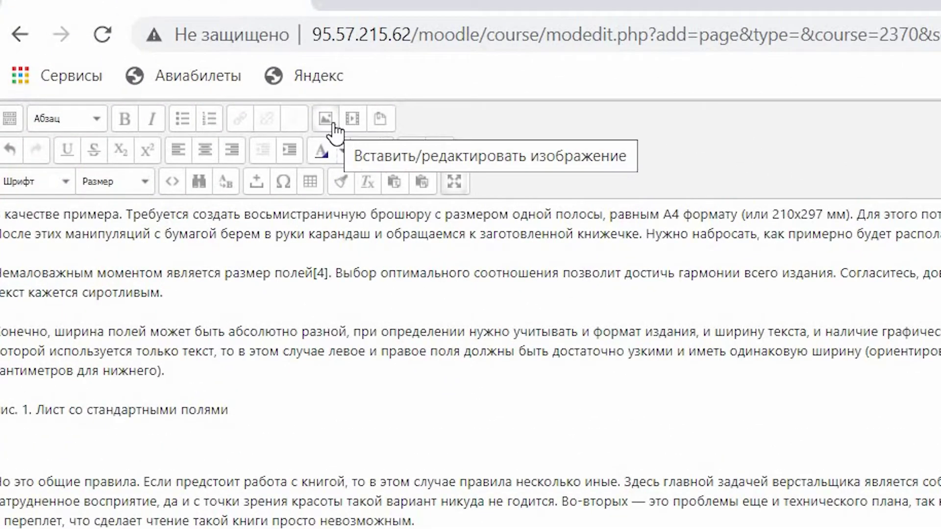
- Start inserting an image below the Рис. 1 caption and upload лист.jpg from the лекция folder
{"action": "left_click", "coordinate": [333, 126]}
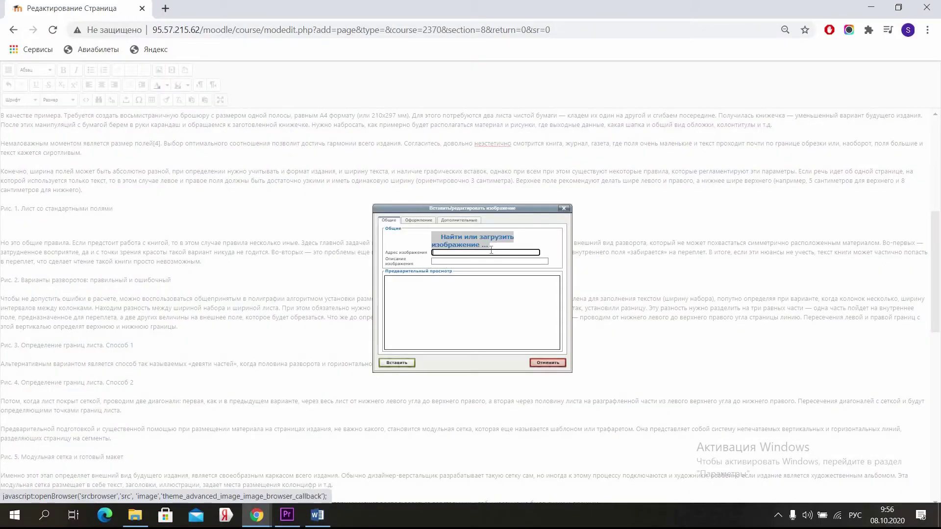
{"action": "left_click", "coordinate": [463, 239]}
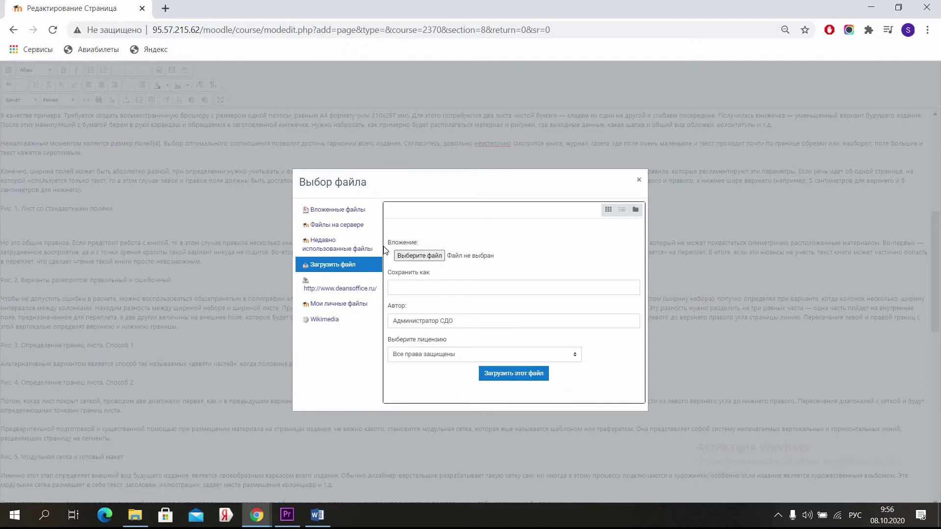
{"action": "left_click", "coordinate": [422, 256]}
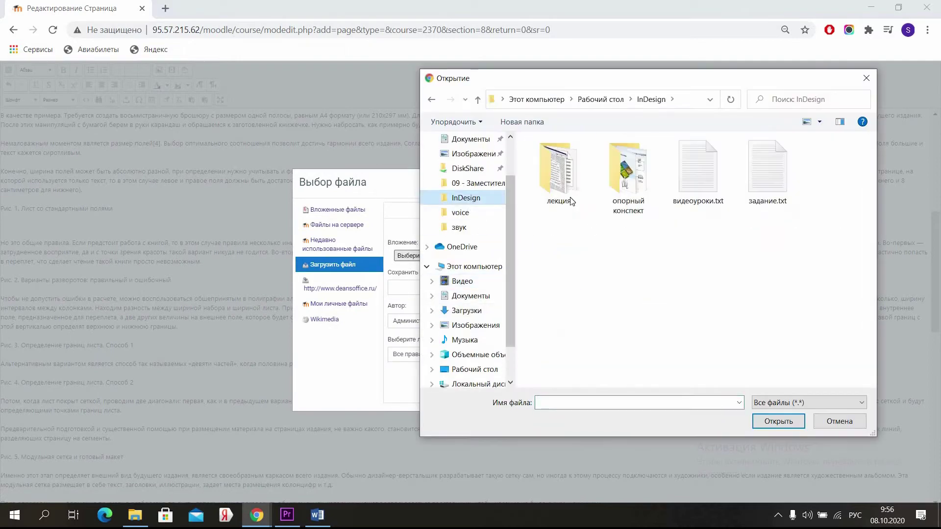
{"action": "double_click", "coordinate": [557, 164]}
{"action": "left_click", "coordinate": [834, 163]}
{"action": "left_click", "coordinate": [783, 412]}
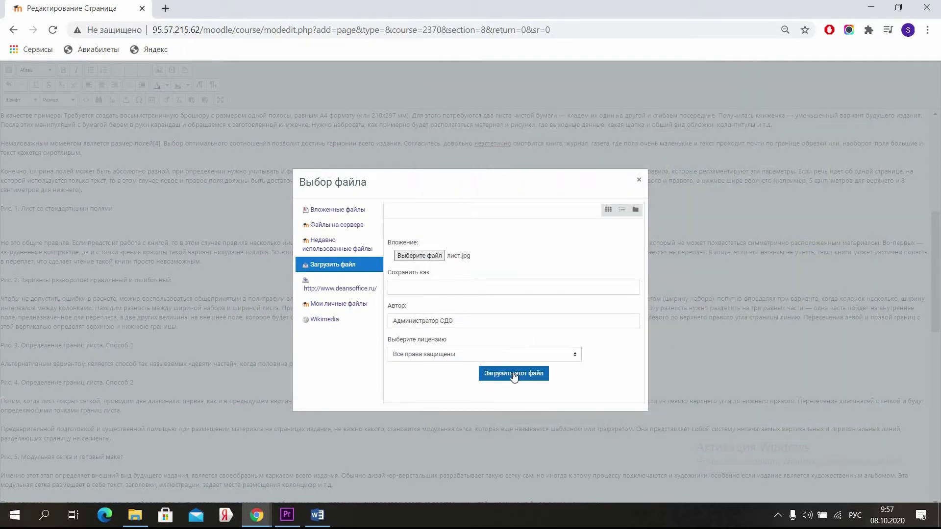
{"action": "left_click", "coordinate": [515, 374]}
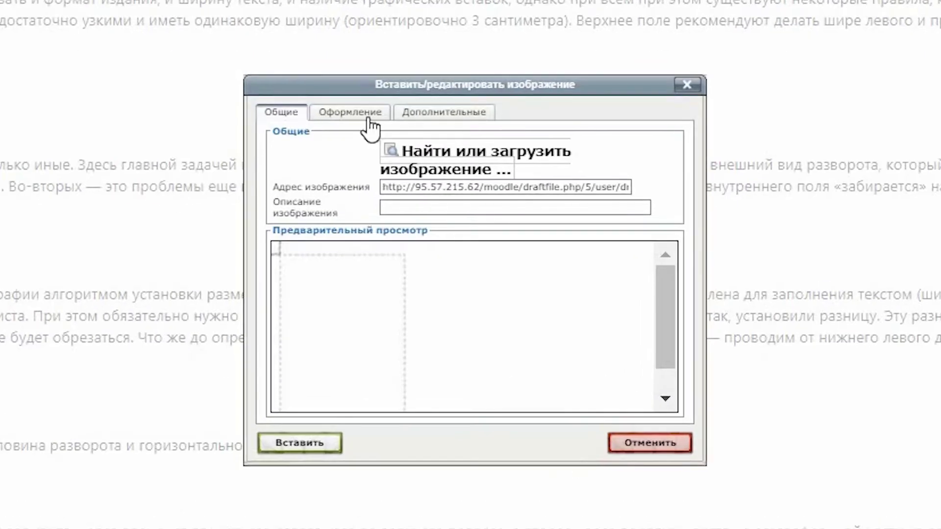
- Set the image width to 100 px with proportions kept and insert it without a description
{"action": "left_click", "coordinate": [359, 123]}
{"action": "double_click", "coordinate": [428, 172]}
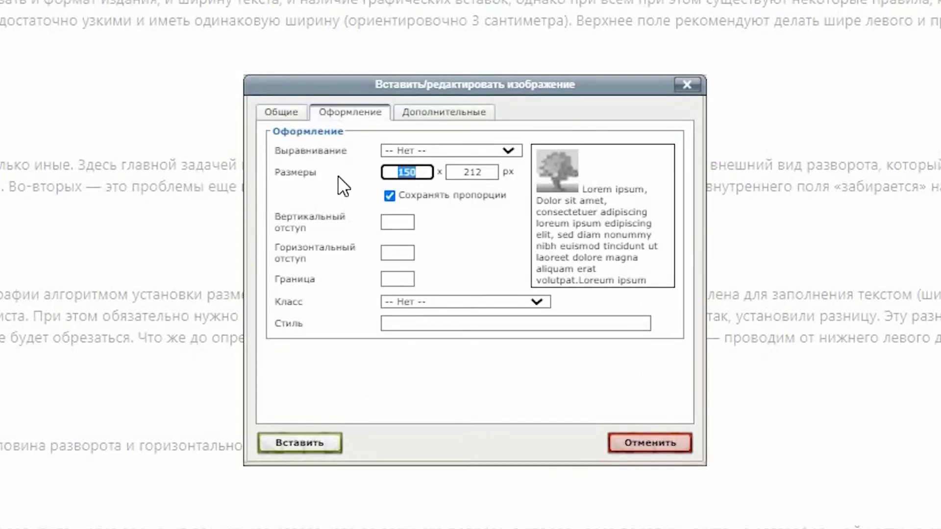
{"action": "type", "text": "100"}
{"action": "left_click", "coordinate": [323, 443]}
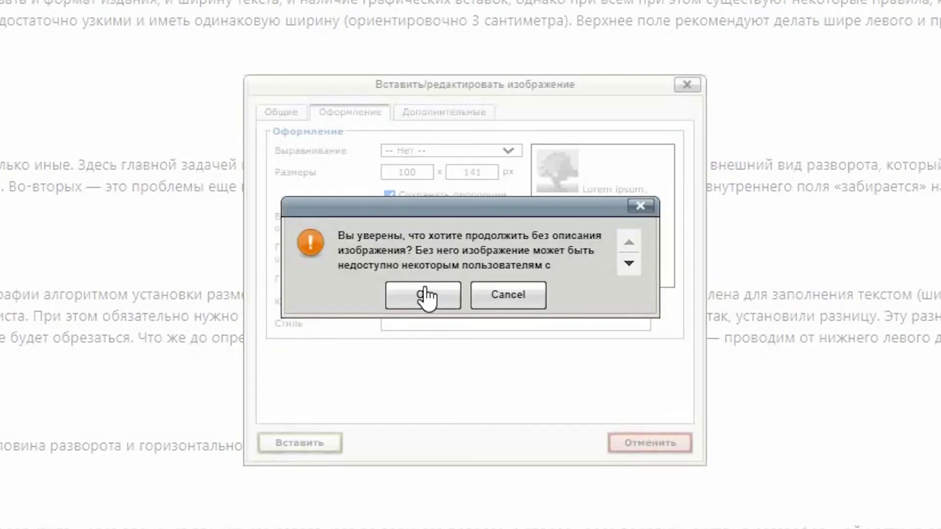
{"action": "left_click", "coordinate": [423, 294]}
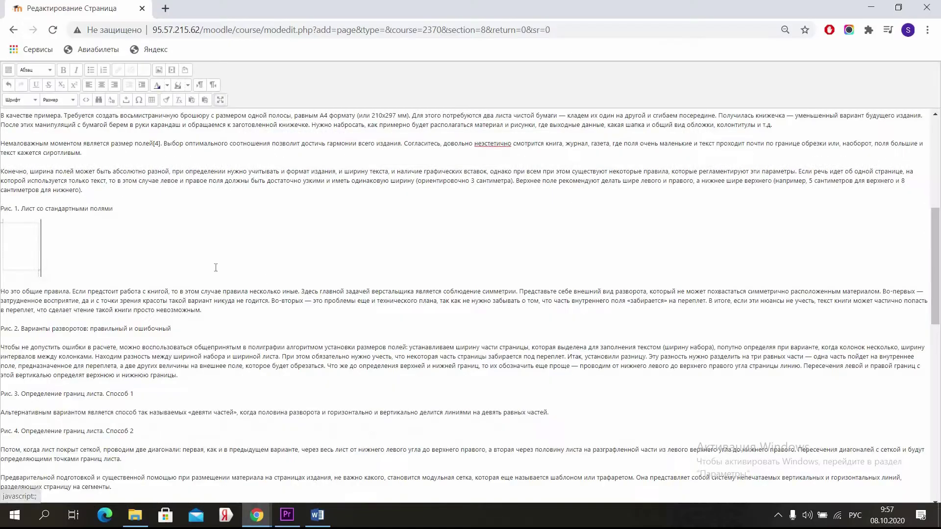
- Edit the inserted Рис. 1 image, setting its width to 150 px and adjusting its height
{"action": "right_click", "coordinate": [31, 242]}
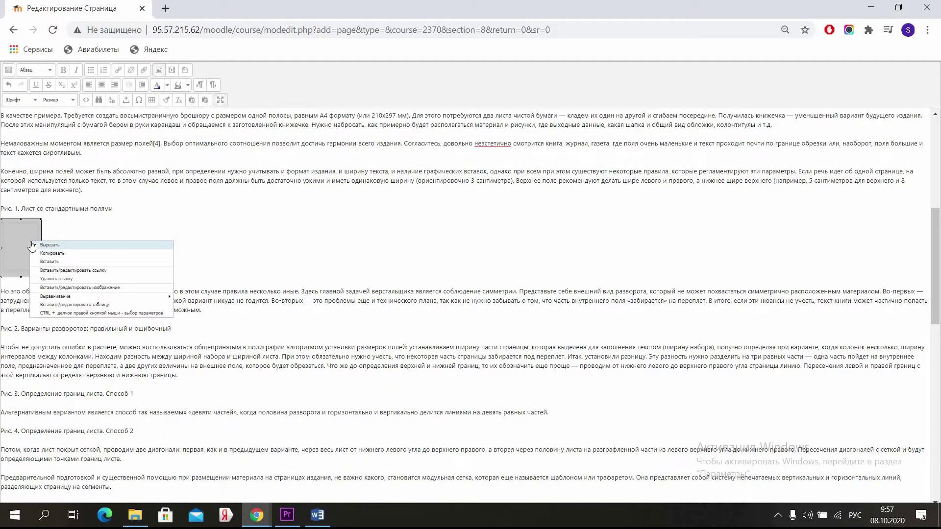
{"action": "left_click", "coordinate": [144, 288]}
{"action": "left_click", "coordinate": [464, 284]}
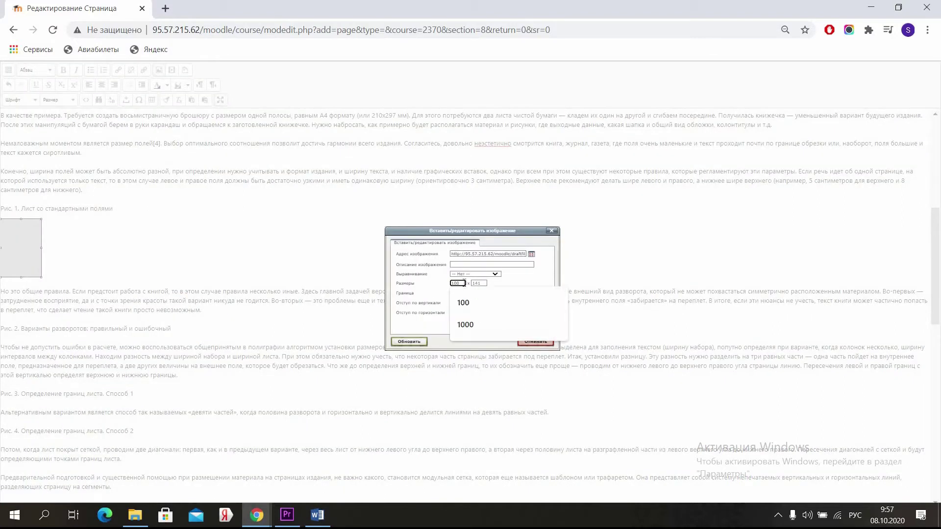
{"action": "key", "text": "BackSpace"}
{"action": "key", "text": "BackSpace"}
{"action": "type", "text": "50"}
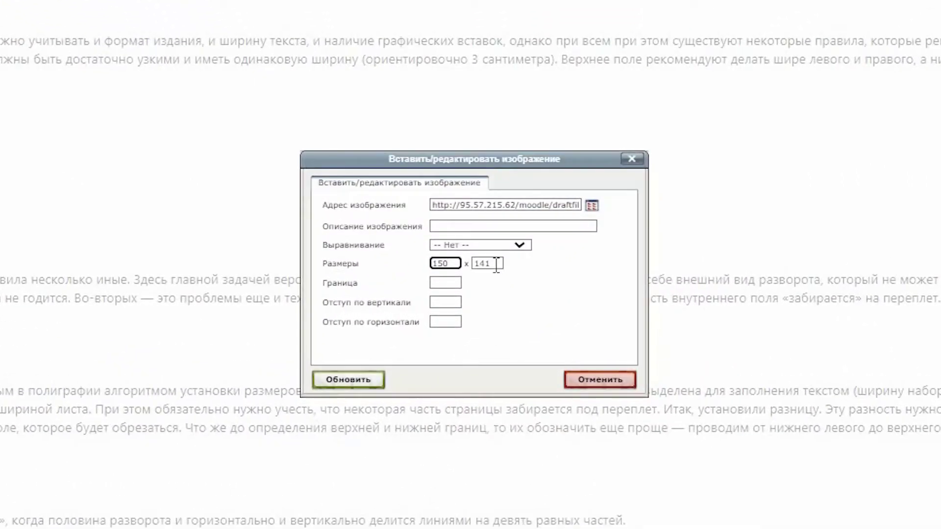
{"action": "left_click", "coordinate": [483, 284]}
{"action": "type", "text": "21"}
{"action": "left_click", "coordinate": [349, 380]}
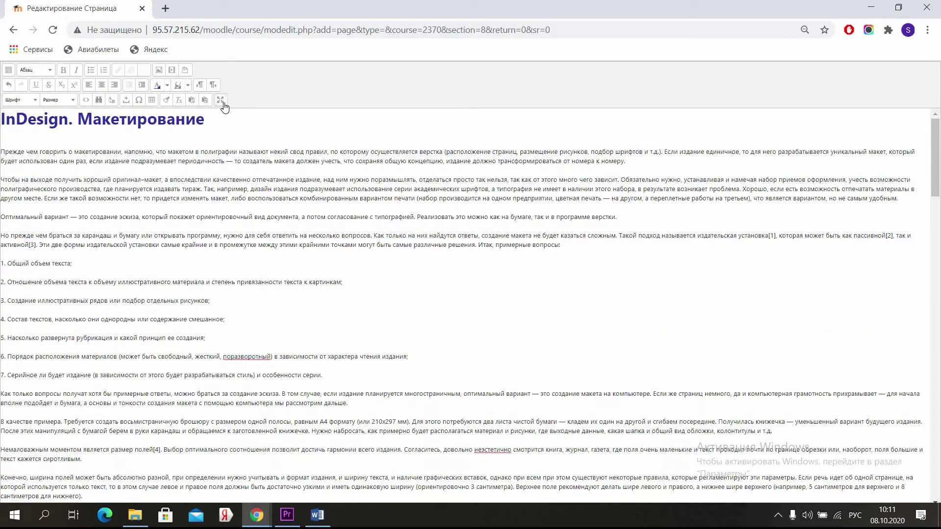
- Leave full-screen editing, save and display the Лекция page, and return to the course's МАКЕТИРОВАНИЕ topic
{"action": "left_click", "coordinate": [220, 100]}
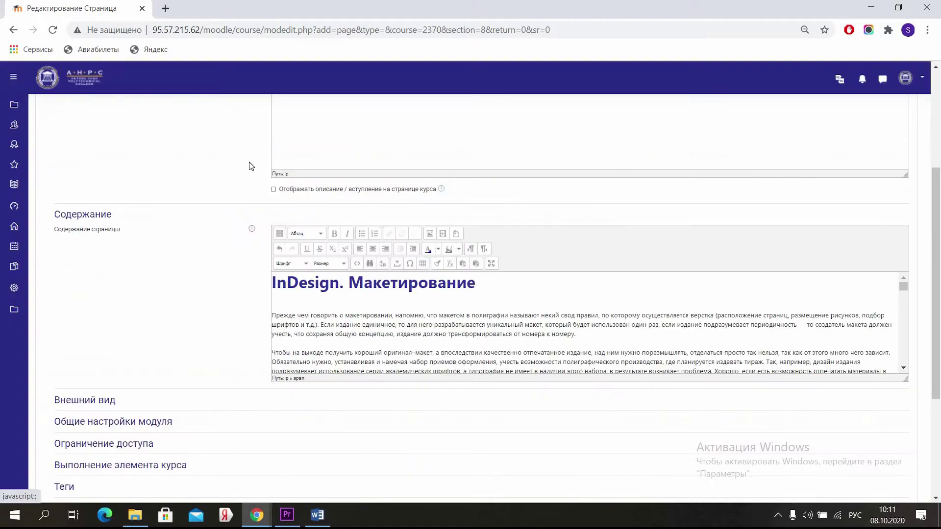
{"action": "scroll", "coordinate": [237, 269], "scroll_direction": "down", "scroll_amount": 4}
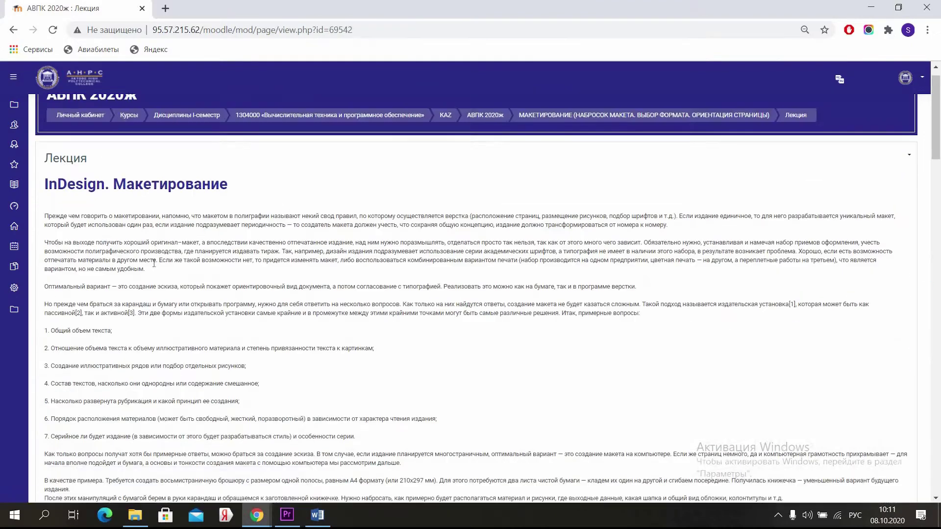
{"action": "scroll", "coordinate": [191, 271], "scroll_direction": "down", "scroll_amount": 15}
{"action": "scroll", "coordinate": [190, 271], "scroll_direction": "down", "scroll_amount": 13}
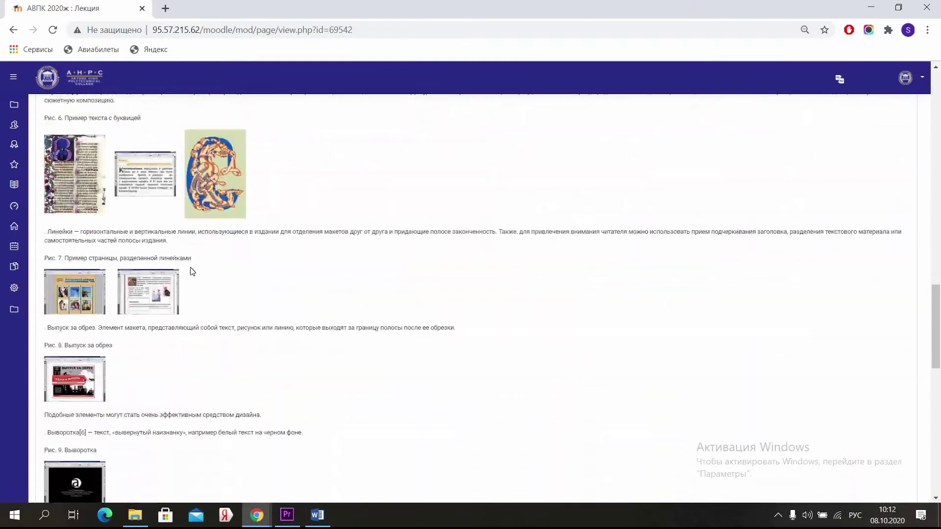
{"action": "scroll", "coordinate": [267, 378], "scroll_direction": "up", "scroll_amount": 20}
{"action": "left_click", "coordinate": [548, 140]}
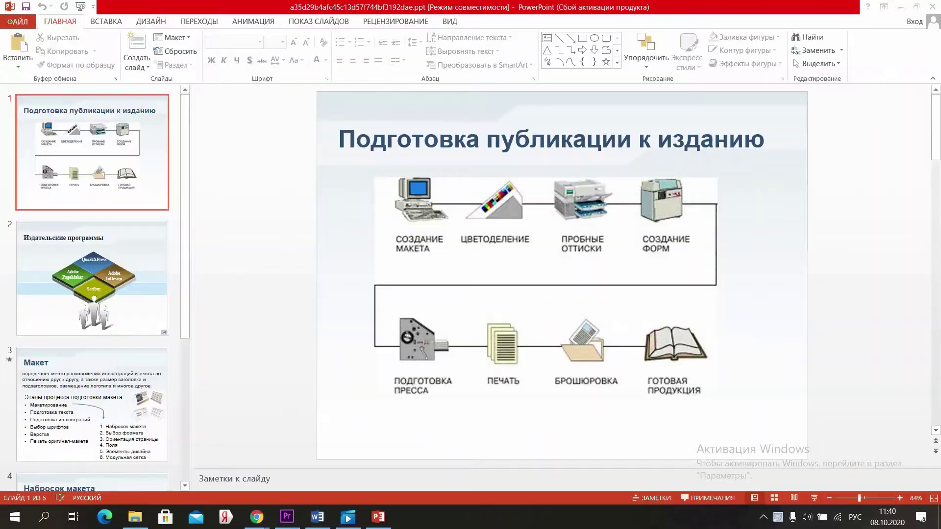
- Start saving a copy of the presentation and choose the макет в InDesign folder in Загрузки as its location
{"action": "scroll", "coordinate": [155, 273], "scroll_direction": "down", "scroll_amount": 4}
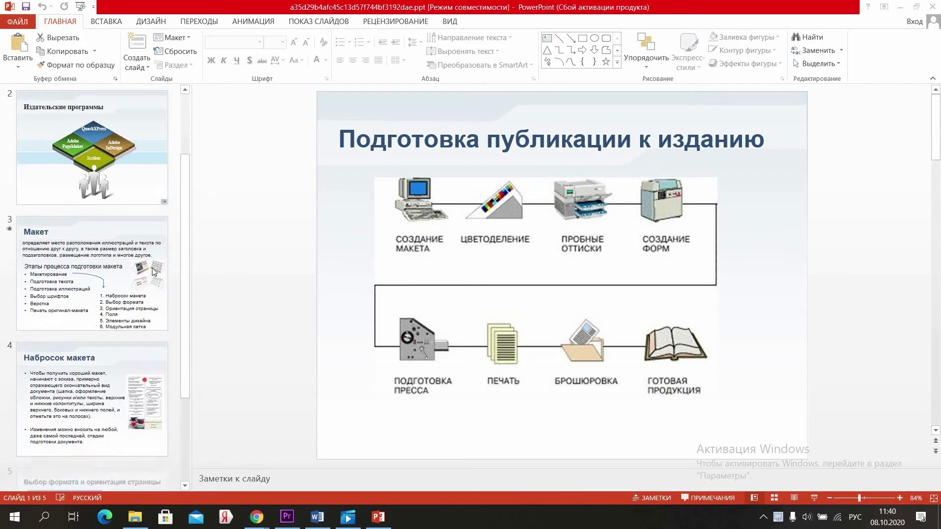
{"action": "scroll", "coordinate": [174, 327], "scroll_direction": "up", "scroll_amount": 5}
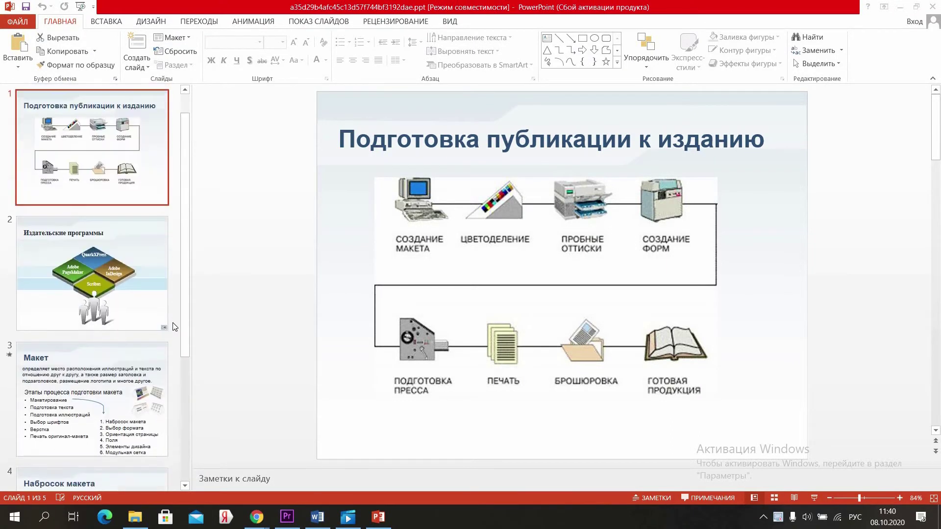
{"action": "left_click", "coordinate": [32, 30]}
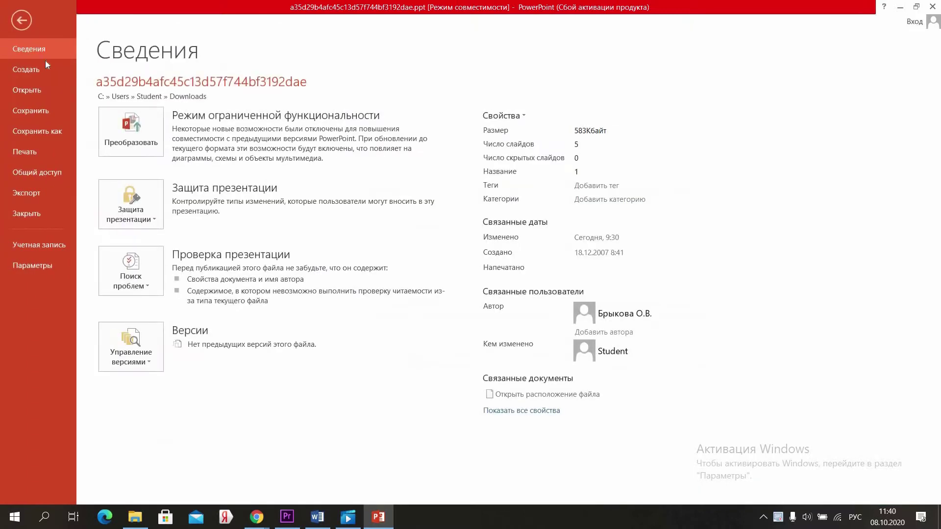
{"action": "left_click", "coordinate": [70, 136]}
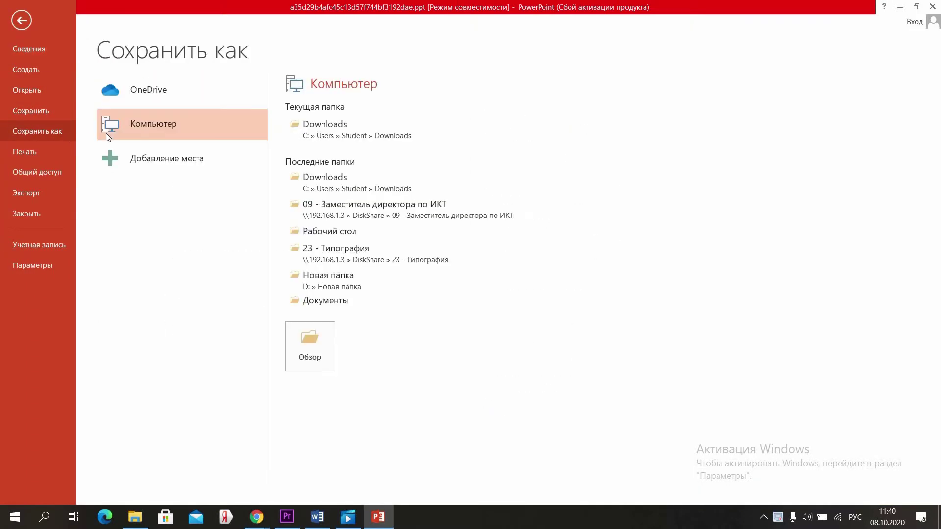
{"action": "left_click", "coordinate": [310, 346]}
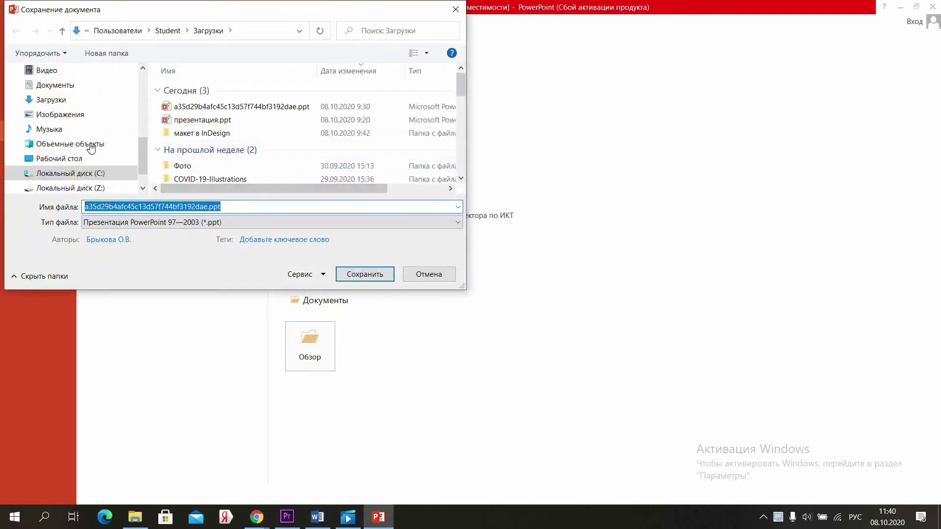
{"action": "left_click", "coordinate": [225, 132]}
{"action": "left_click", "coordinate": [366, 275]}
- Export all slides of the presentation as JPEG images and dismiss the message
{"action": "left_click", "coordinate": [254, 222]}
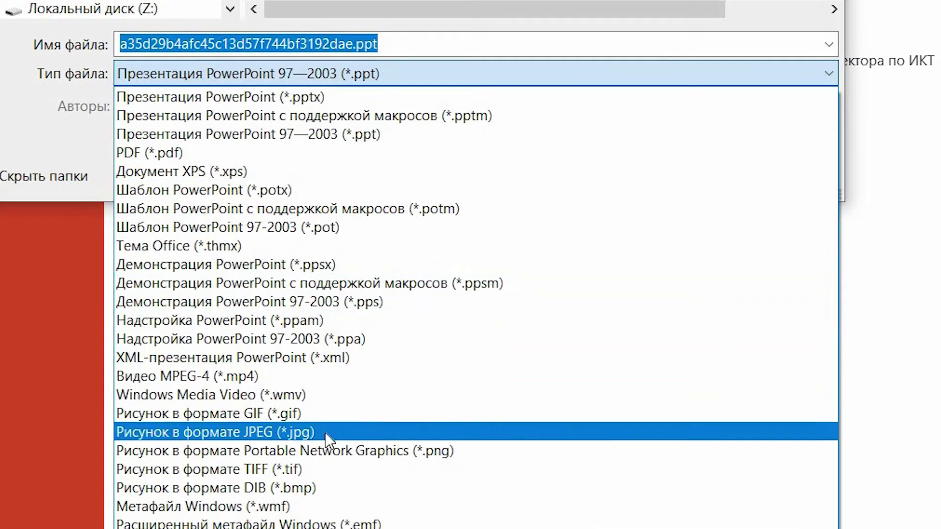
{"action": "left_click", "coordinate": [325, 432]}
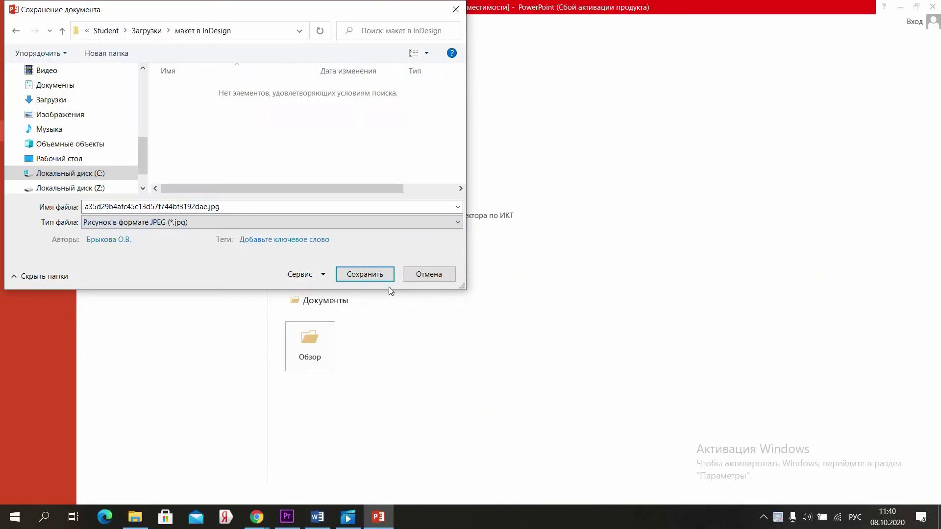
{"action": "left_click", "coordinate": [386, 279]}
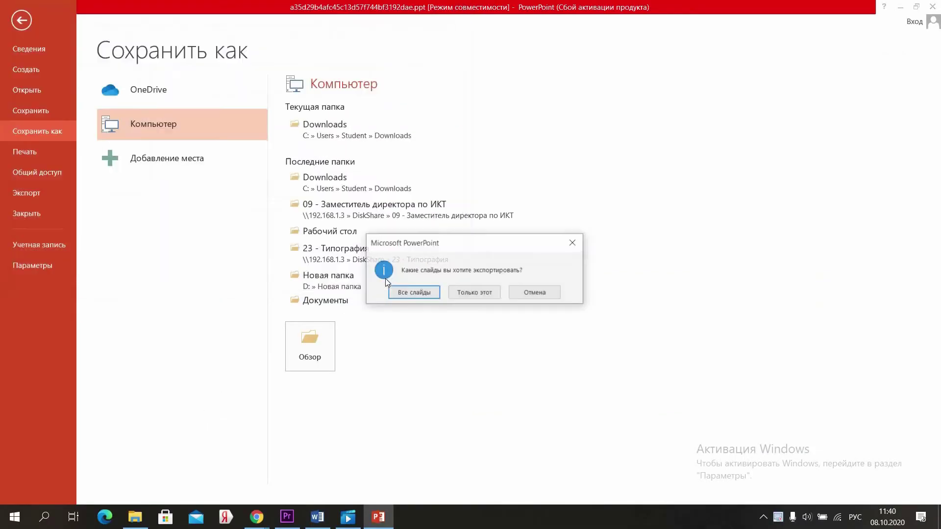
{"action": "left_click", "coordinate": [425, 297]}
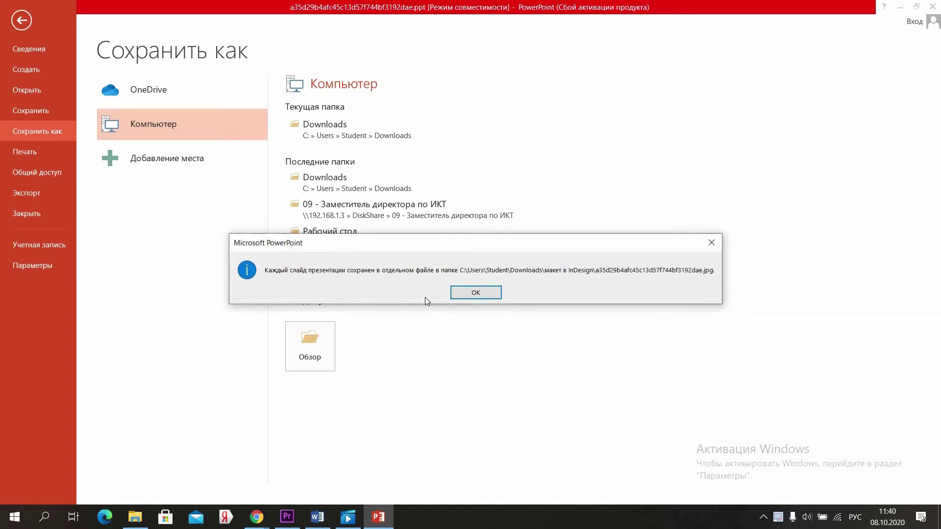
{"action": "left_click", "coordinate": [475, 292]}
- Switch to File Explorer, open the folder of exported slides in макет в InDesign, and select all its files
{"action": "key", "text": "alt+Tab"}
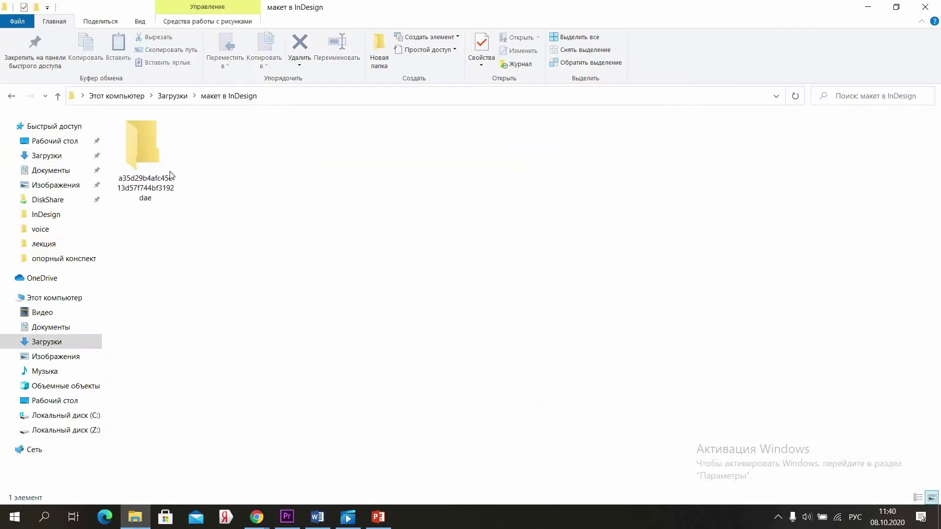
{"action": "double_click", "coordinate": [171, 176]}
{"action": "key", "text": "ctrl+a"}
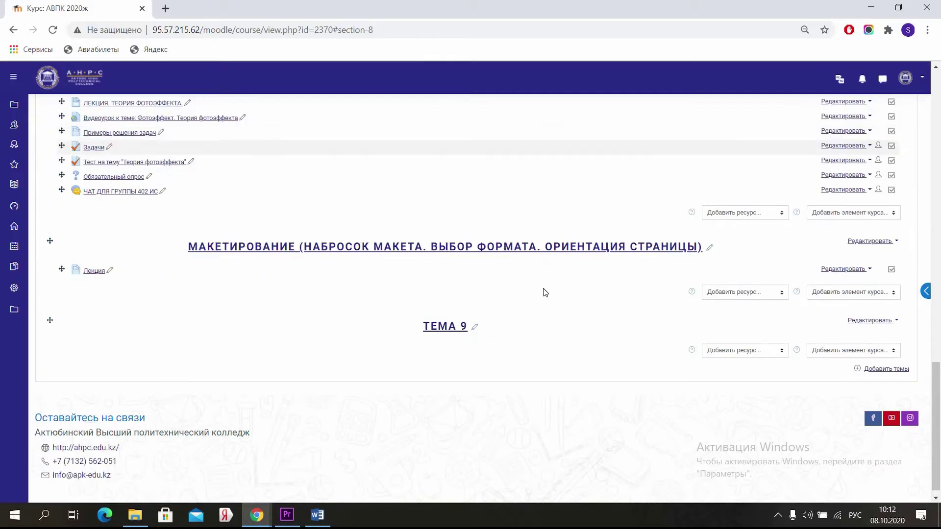
- Add a Страница resource to the course's МАКЕТИРОВАНИЕ topic, insert the slide images into its content, and leave full-screen editing
{"action": "left_click", "coordinate": [727, 293]}
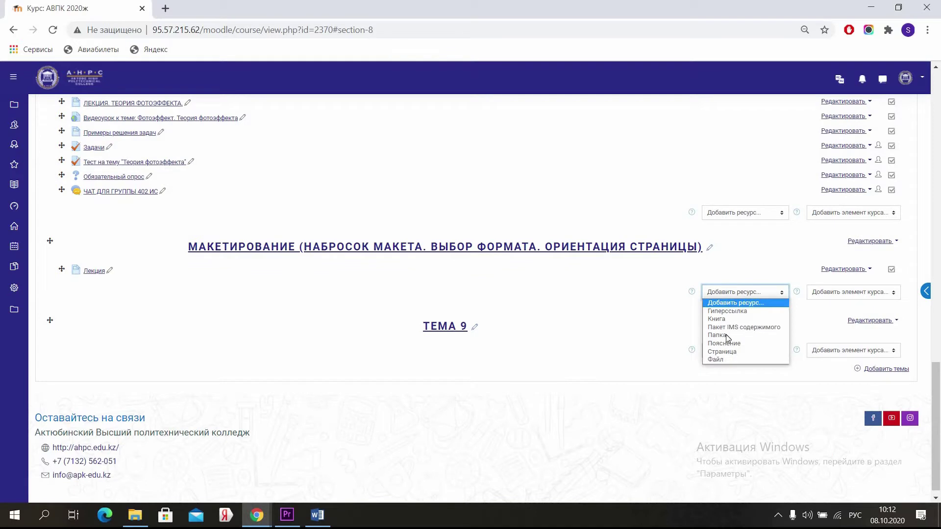
{"action": "left_click", "coordinate": [746, 352]}
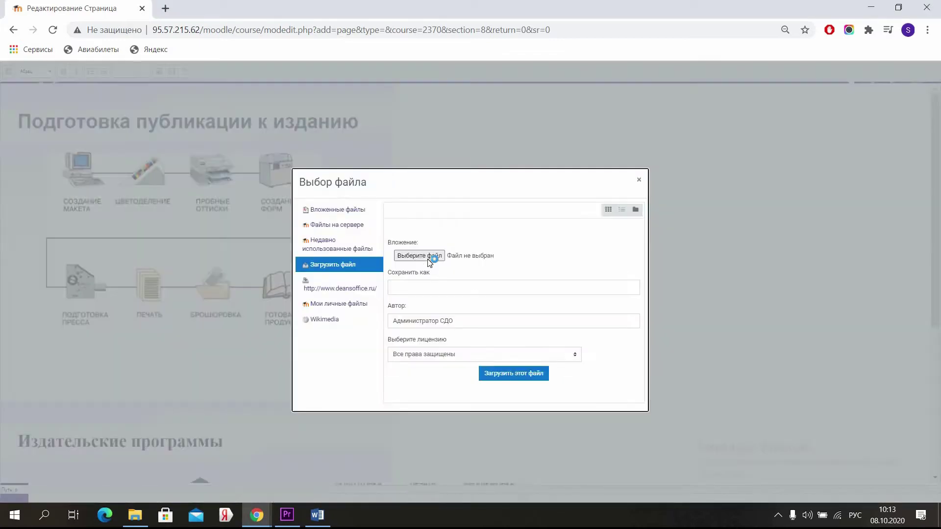
{"action": "left_click", "coordinate": [530, 371]}
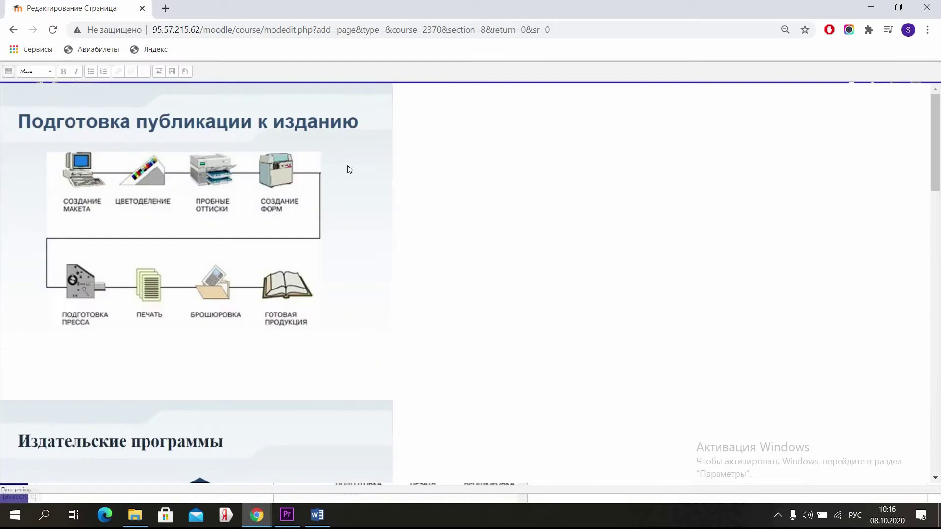
{"action": "left_click", "coordinate": [8, 72]}
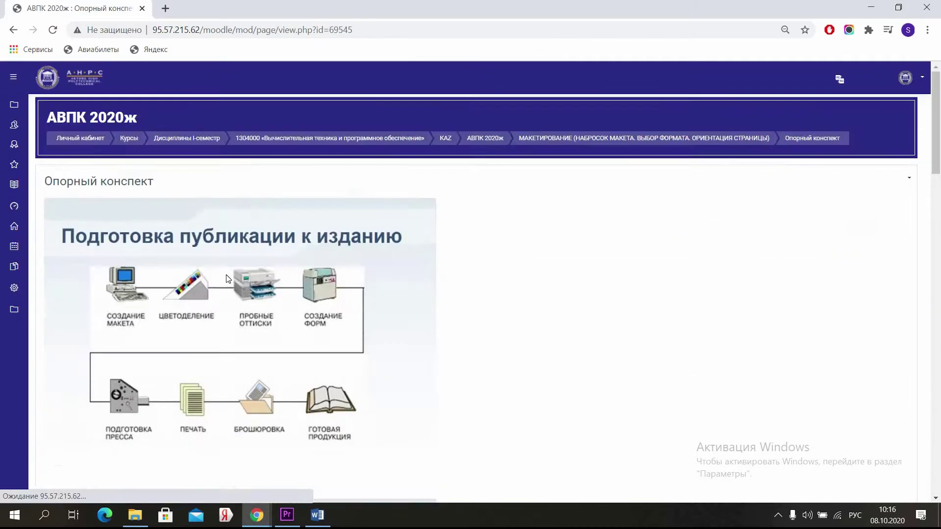
- Save and display the Опорный конспект page, look through its slides, and return to the МАКЕТИРОВАНИЕ topic
{"action": "scroll", "coordinate": [288, 277], "scroll_direction": "down", "scroll_amount": 20}
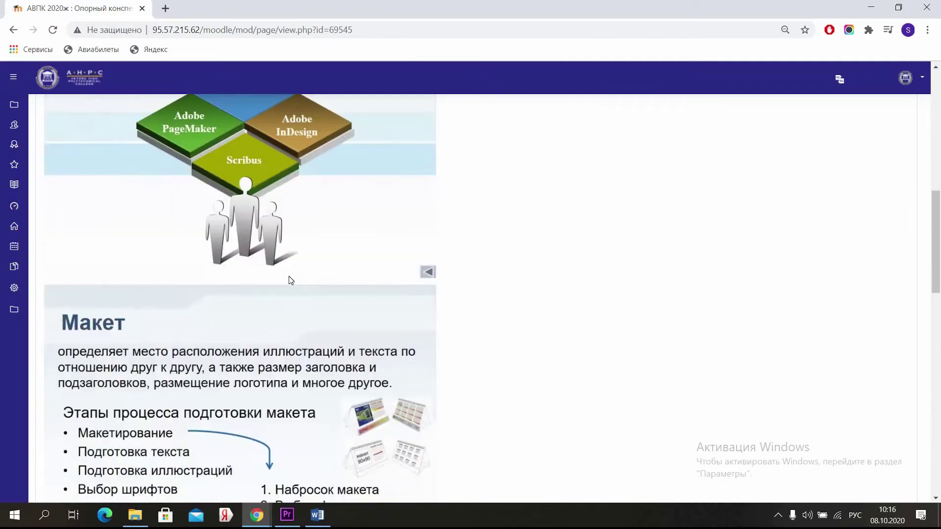
{"action": "scroll", "coordinate": [496, 297], "scroll_direction": "up", "scroll_amount": 15}
{"action": "left_click", "coordinate": [571, 147]}
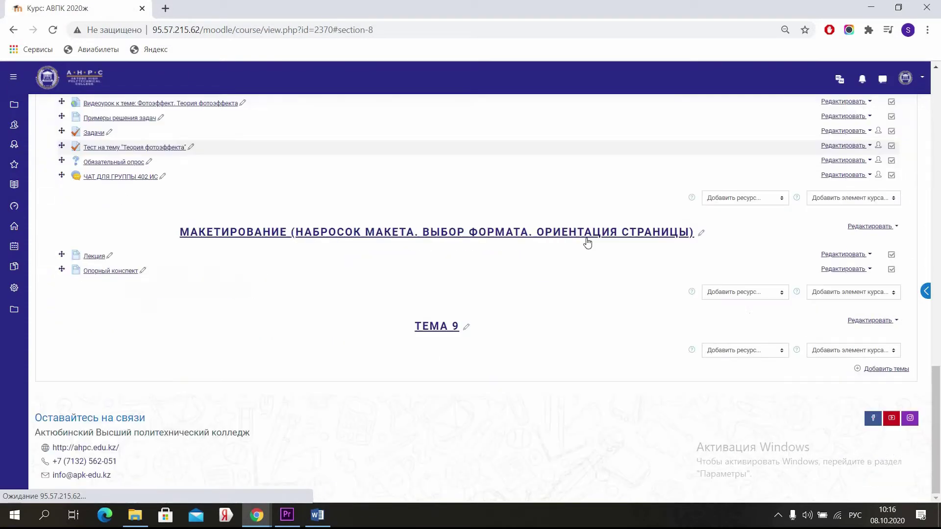
- Add a Гиперссылка resource to the МАКЕТИРОВАНИЕ topic and name it "Видеоурок. Знакомство с программой", copying the title from видеоуроки.txt
{"action": "left_click", "coordinate": [779, 294]}
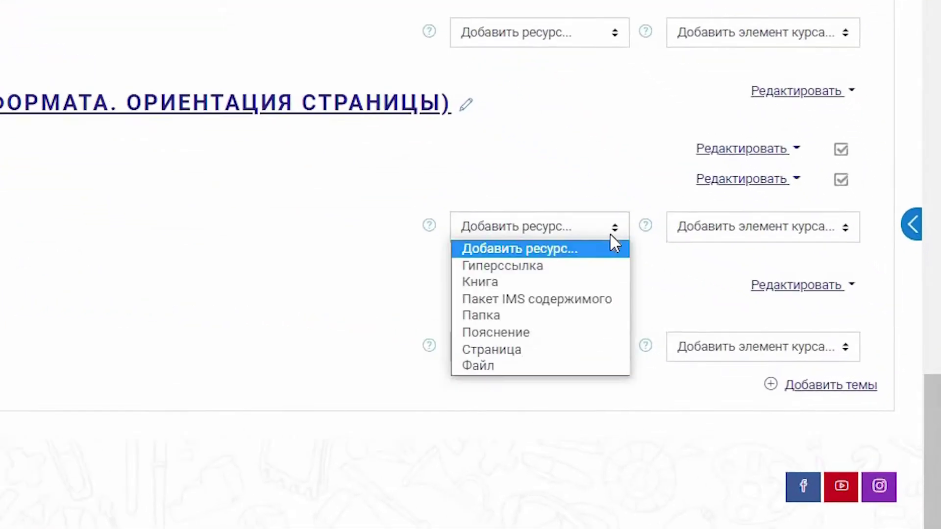
{"action": "left_click", "coordinate": [560, 257]}
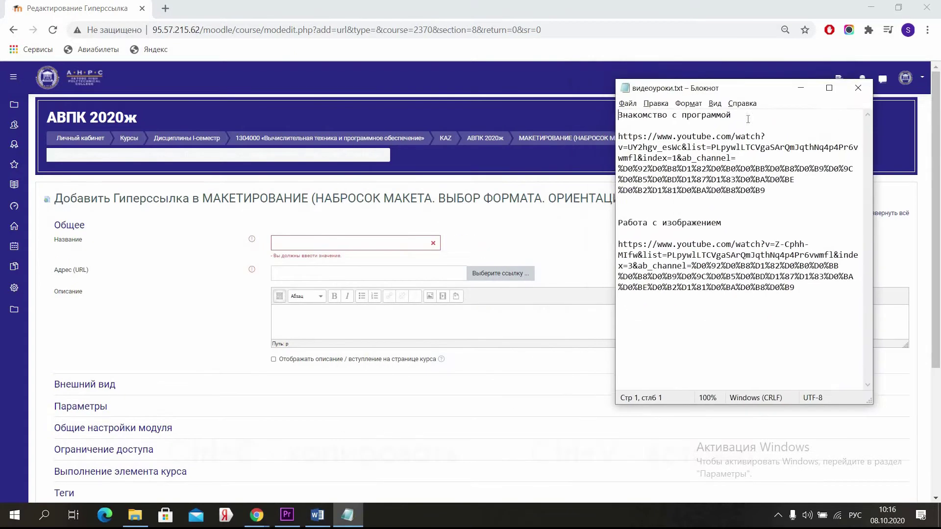
{"action": "left_click_drag", "start_coordinate": [741, 117], "coordinate": [619, 112]}
{"action": "key", "text": "ctrl+c"}
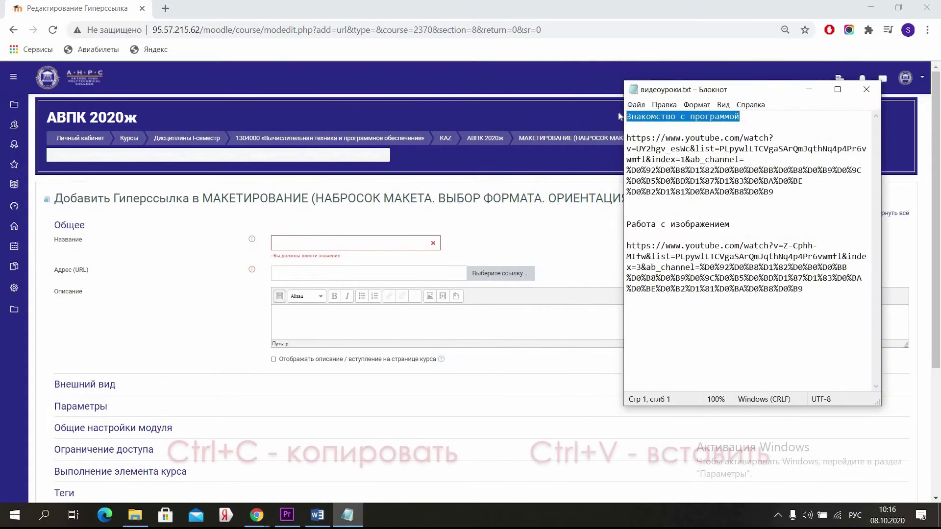
{"action": "left_click", "coordinate": [321, 244]}
{"action": "key", "text": "ctrl+v"}
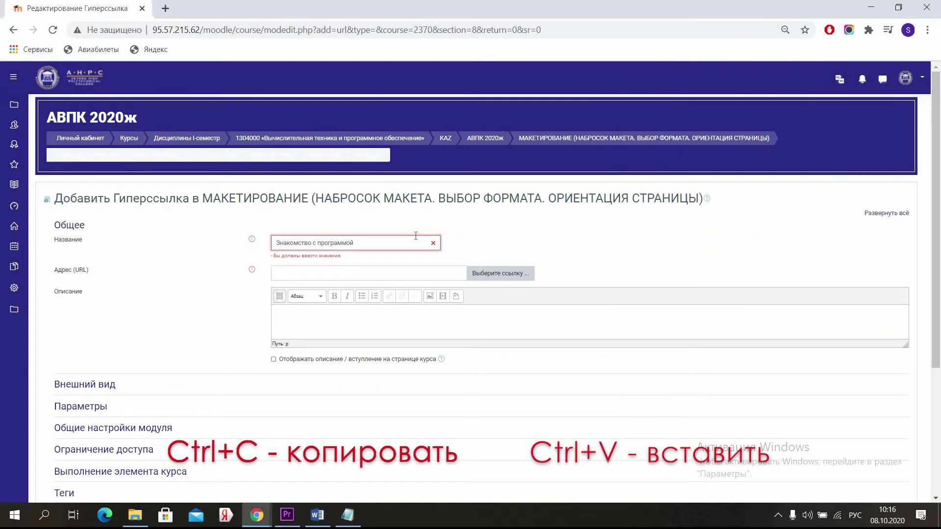
{"action": "type", "text": "Видеоурок."}
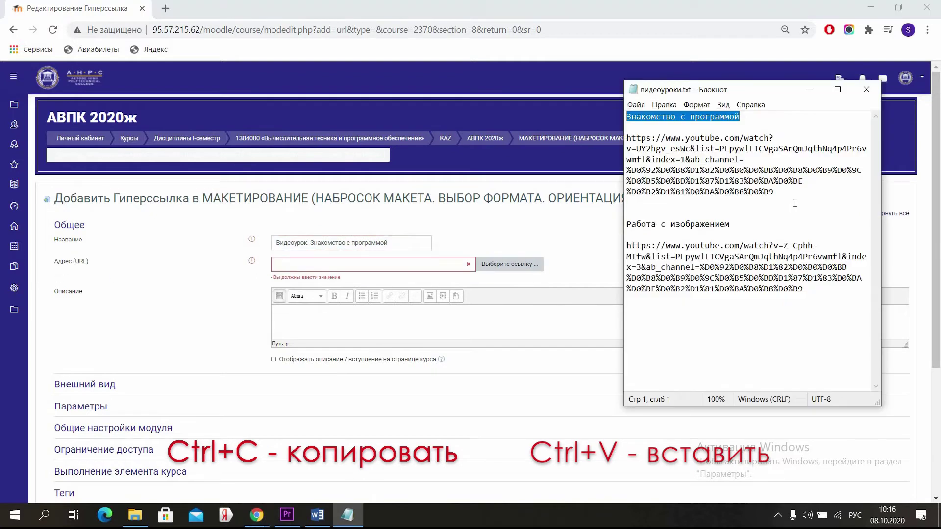
- Copy the first YouTube link from видеоуроки.txt into the resource's URL, then save and return to the course
{"action": "left_click_drag", "start_coordinate": [783, 193], "coordinate": [596, 146]}
{"action": "key", "text": "ctrl+c"}
{"action": "left_click", "coordinate": [315, 265]}
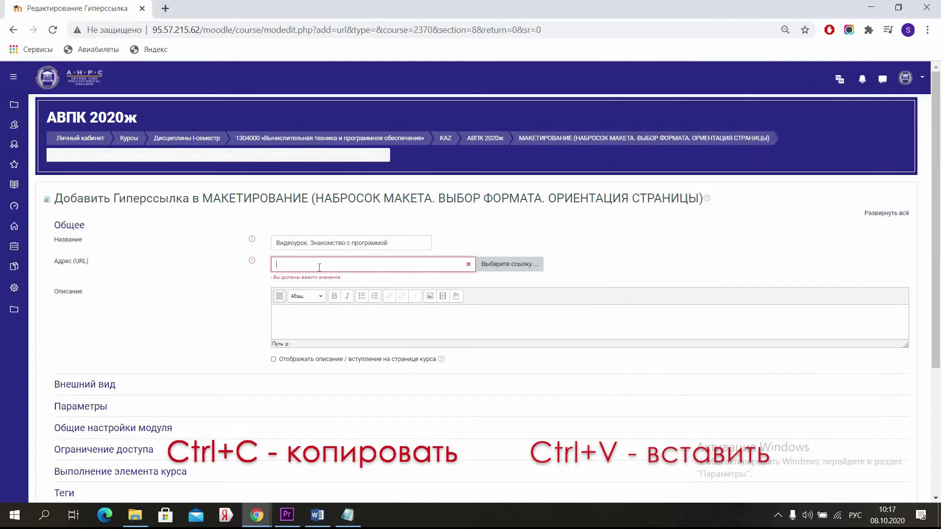
{"action": "key", "text": "ctrl+v"}
{"action": "scroll", "coordinate": [343, 343], "scroll_direction": "down", "scroll_amount": 5}
{"action": "left_click", "coordinate": [346, 351]}
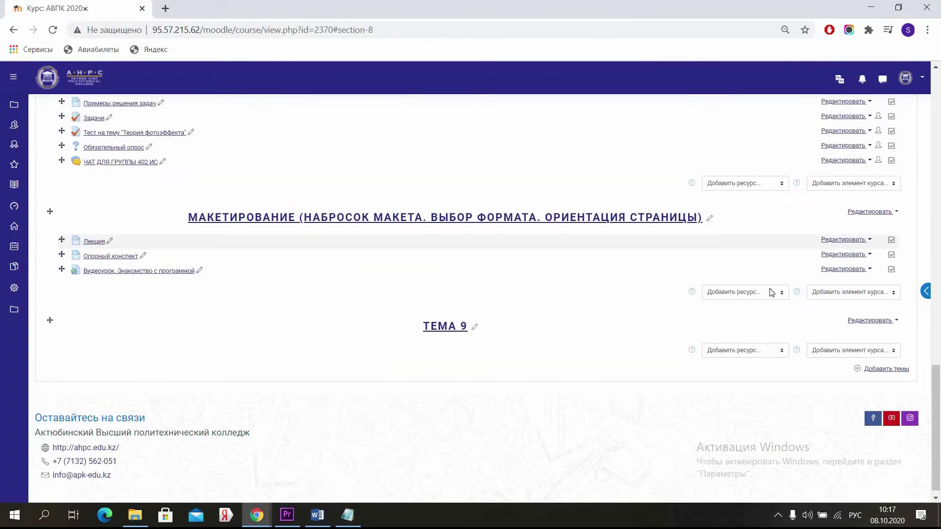
- Add another Гиперссылка resource to the topic and name it "Видеоурок. Работа с изображением.", copying the title from видеоуроки.txt
{"action": "left_click", "coordinate": [770, 292]}
{"action": "left_click", "coordinate": [763, 310]}
{"action": "key", "text": "alt+Tab"}
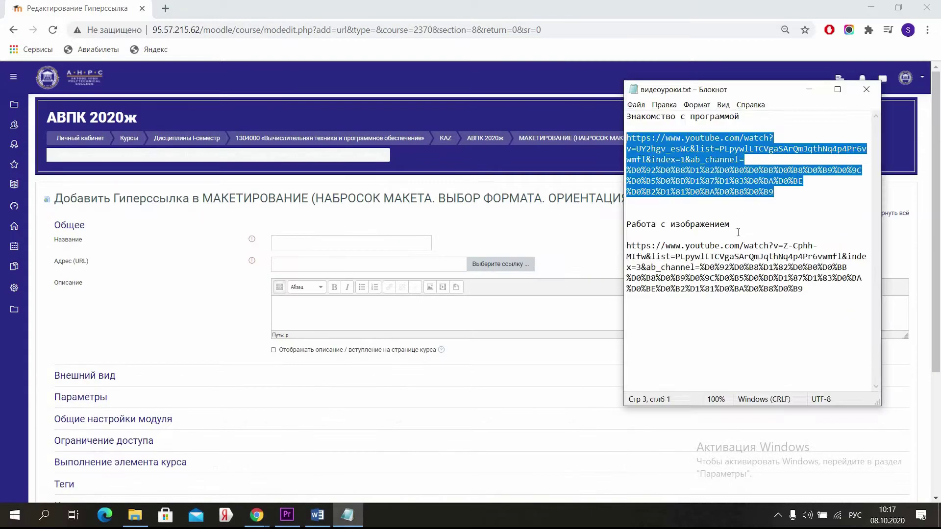
{"action": "left_click_drag", "start_coordinate": [627, 223], "coordinate": [730, 223]}
{"action": "key", "text": "ctrl+c"}
{"action": "key", "text": "alt+Tab"}
{"action": "left_click", "coordinate": [319, 244]}
{"action": "key", "text": "ctrl+v"}
{"action": "key", "text": "Home"}
{"action": "type", "text": "Видеоур"}
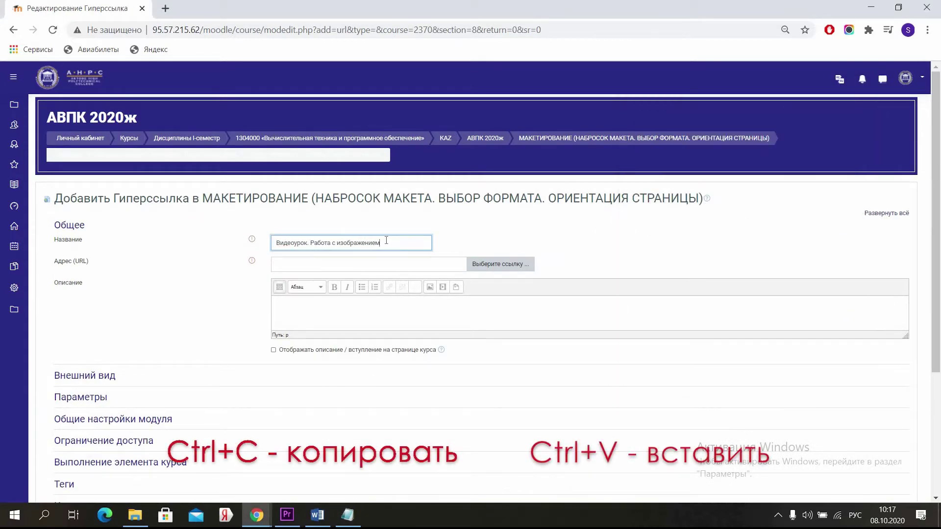
- Copy the second YouTube link from видеоуроки.txt into the resource's URL, then save and return to the course
{"action": "key", "text": "Tab"}
{"action": "key", "text": "alt+Tab"}
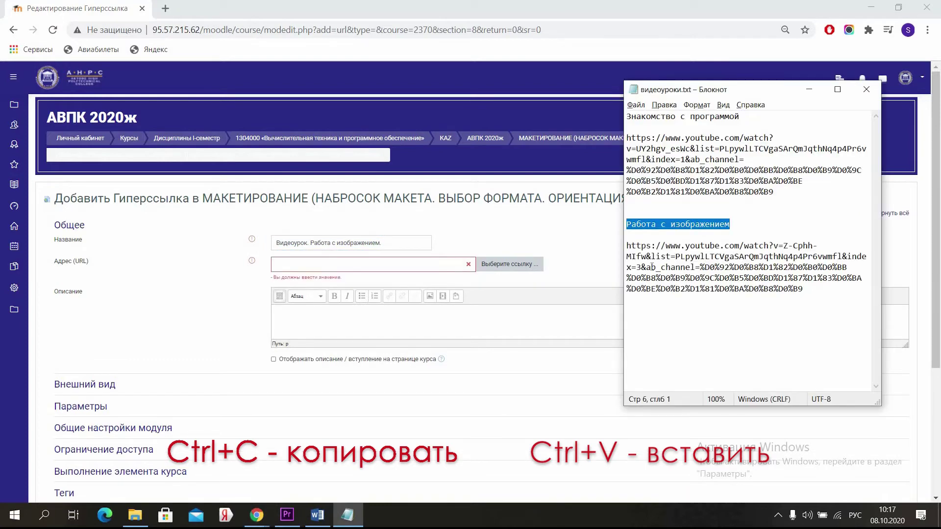
{"action": "left_click_drag", "start_coordinate": [803, 289], "coordinate": [540, 249]}
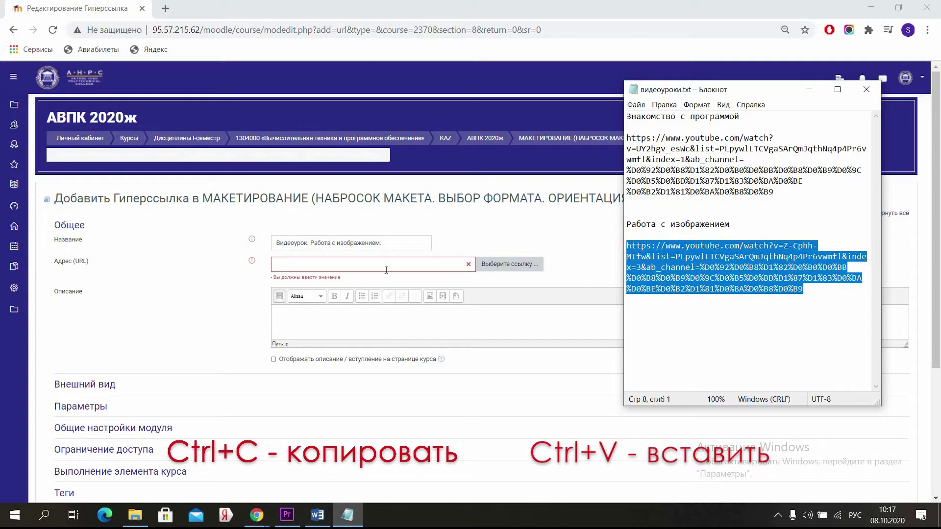
{"action": "key", "text": "alt+Tab"}
{"action": "scroll", "coordinate": [382, 294], "scroll_direction": "down", "scroll_amount": 4}
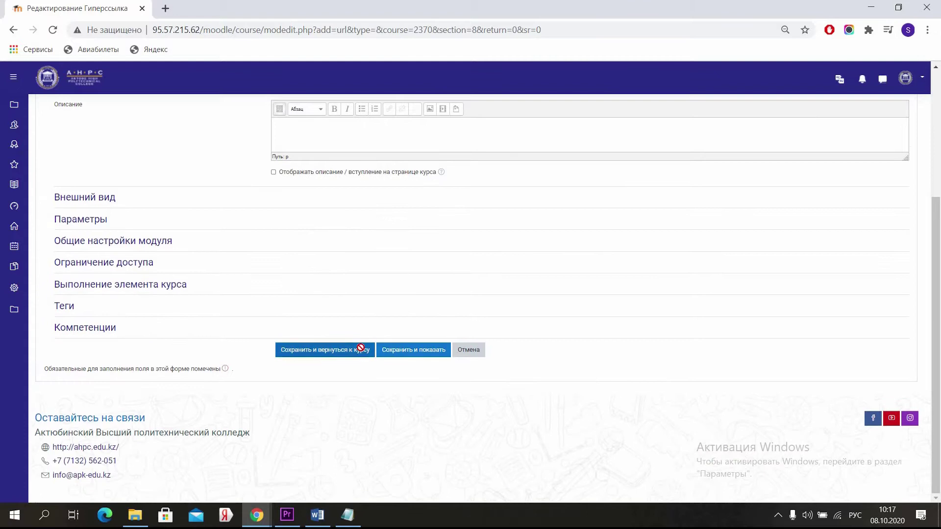
{"action": "left_click", "coordinate": [358, 347]}
- Add a Тест activity named "Тест" to the МАКЕТИРОВАНИЕ topic, then save and display it
{"action": "scroll", "coordinate": [181, 291], "scroll_direction": "down", "scroll_amount": 1}
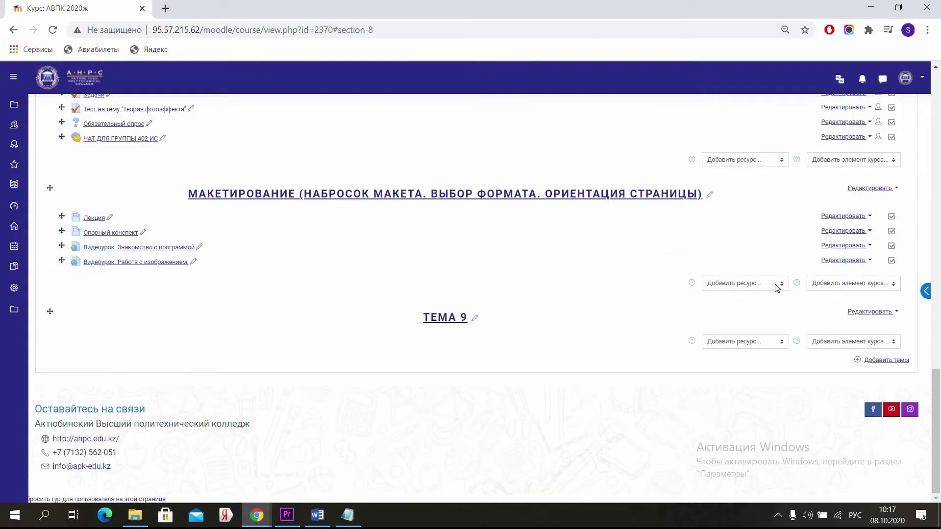
{"action": "left_click", "coordinate": [853, 283]}
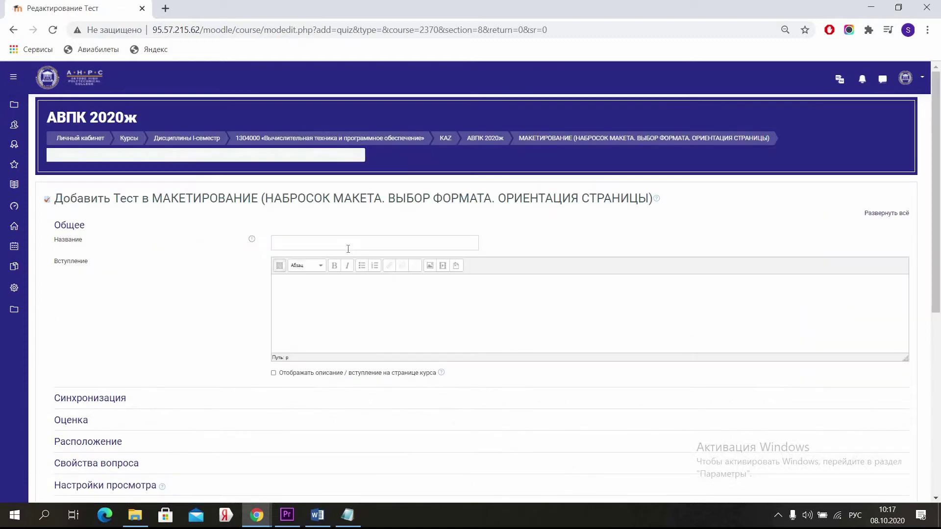
{"action": "scroll", "coordinate": [345, 246], "scroll_direction": "down", "scroll_amount": 6}
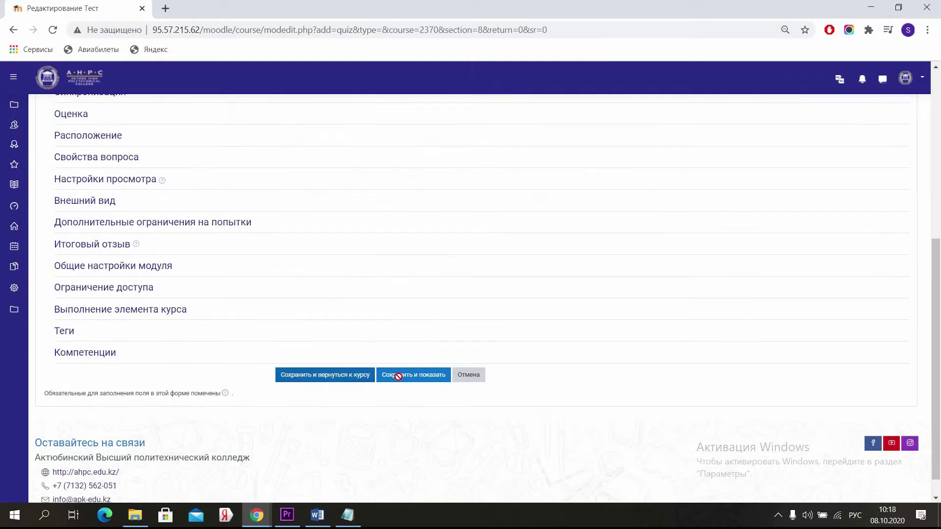
{"action": "left_click", "coordinate": [397, 374]}
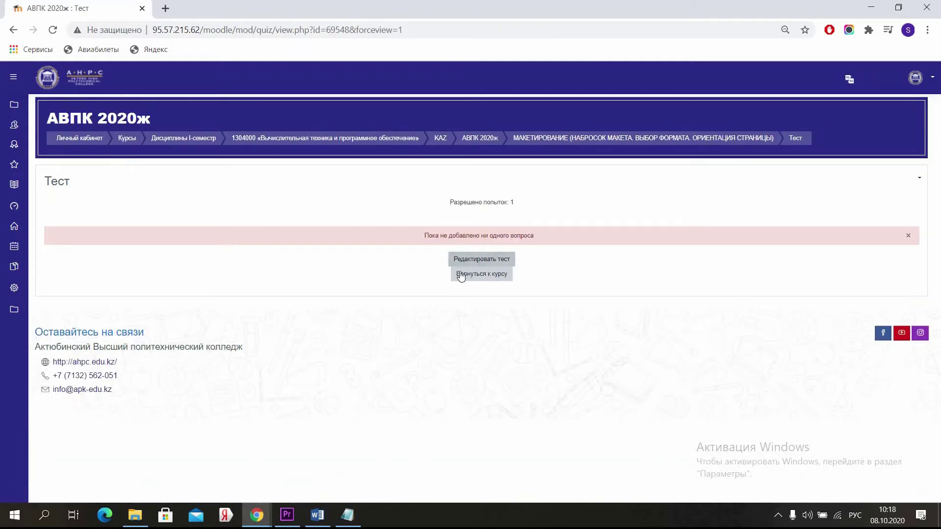
- Open the empty test for editing and add a new question of type "Множественный выбор"
{"action": "left_click", "coordinate": [463, 260]}
{"action": "left_click", "coordinate": [891, 246]}
{"action": "left_click", "coordinate": [883, 259]}
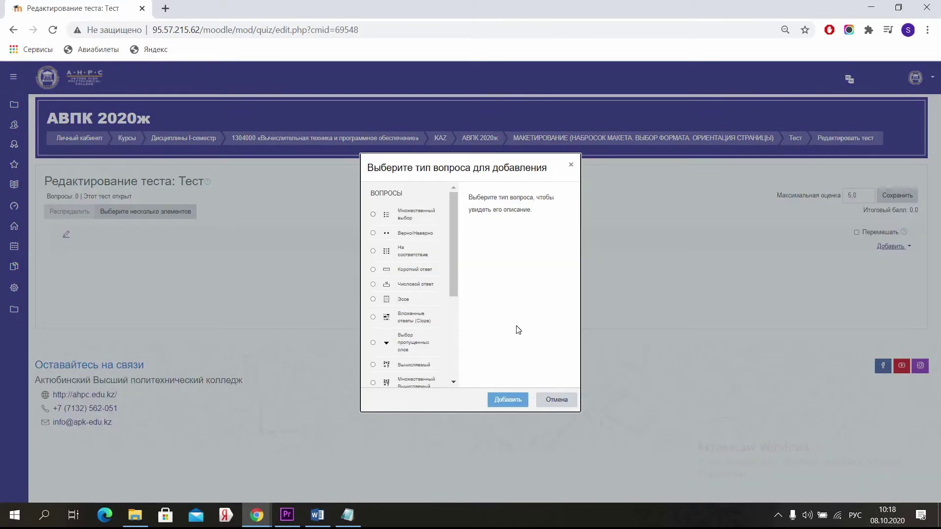
{"action": "left_click", "coordinate": [373, 214]}
{"action": "left_click", "coordinate": [508, 399]}
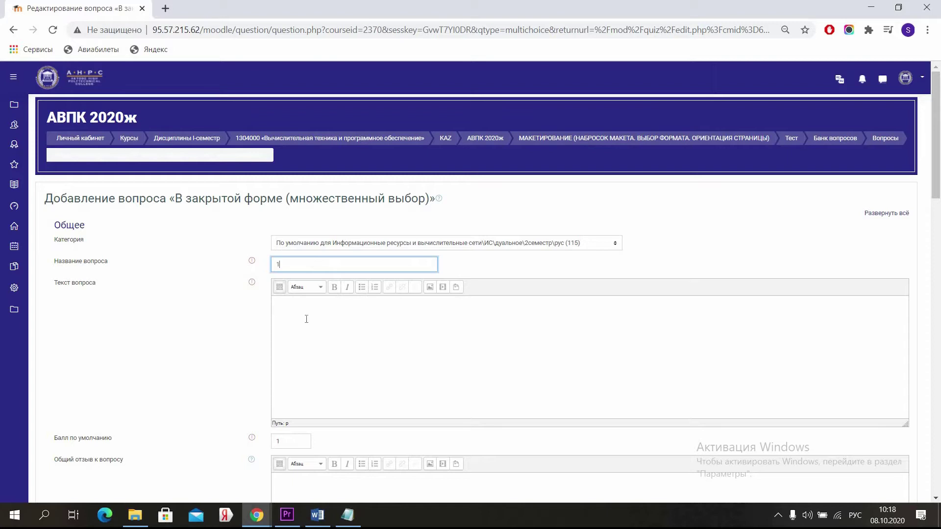
- Name the question 1, copy the question about "Стили" and its first answer from the test webpage, and grade that answer 100%
{"action": "left_click", "coordinate": [164, 6]}
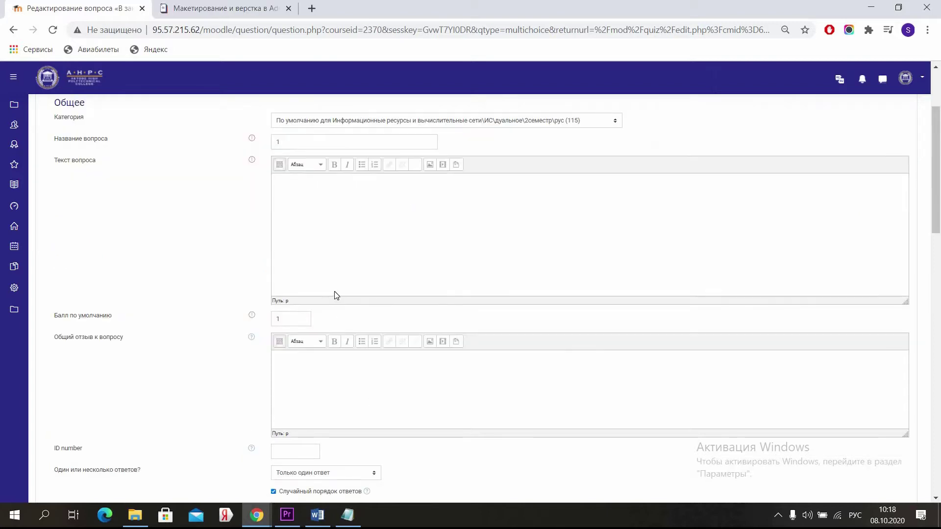
{"action": "key", "text": "ctrl+v"}
{"action": "scroll", "coordinate": [349, 280], "scroll_direction": "down", "scroll_amount": 6}
{"action": "key", "text": "ctrl+v"}
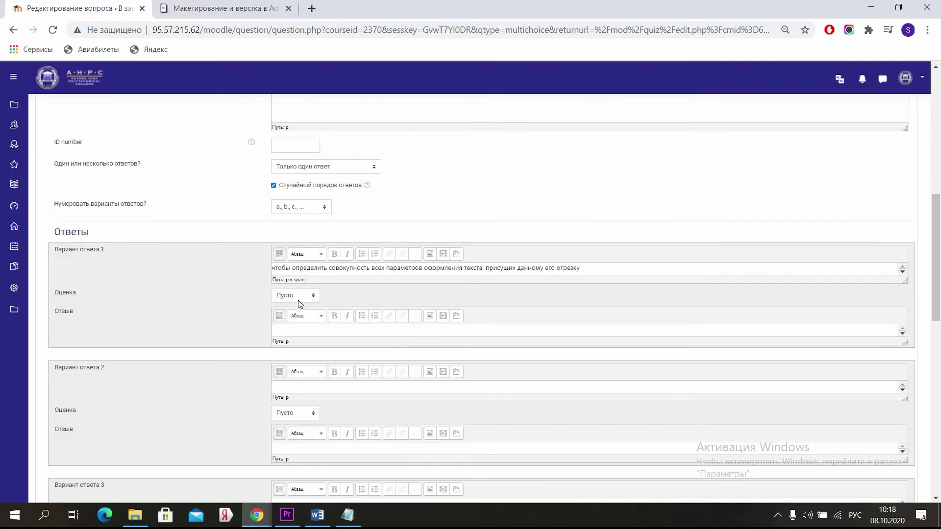
{"action": "left_click", "coordinate": [297, 296]}
{"action": "left_click", "coordinate": [302, 315]}
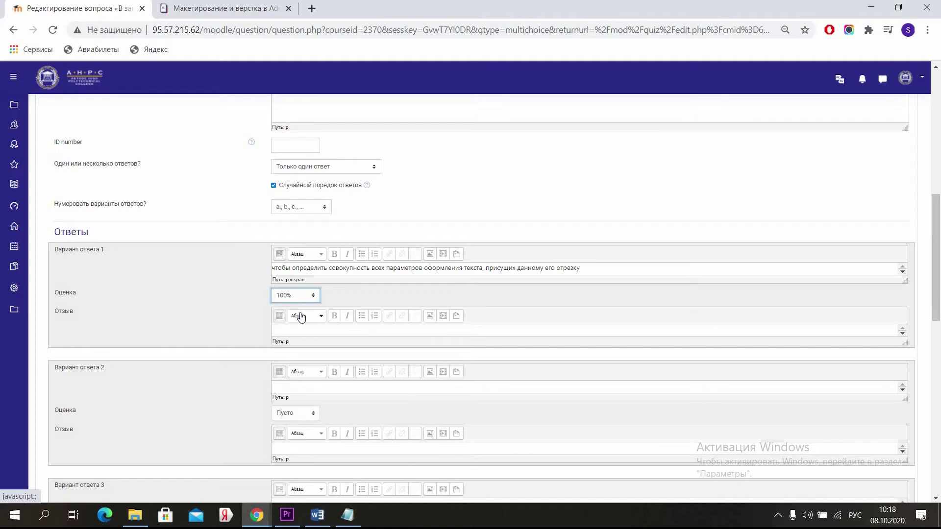
- Copy in answers 2 "чтобы задать цвет, кегль и гарнитуру текста" and 3 "чтобы задать однотипное оформление всех таблиц и рисунков", and save the question
{"action": "scroll", "coordinate": [275, 293], "scroll_direction": "down", "scroll_amount": 3}
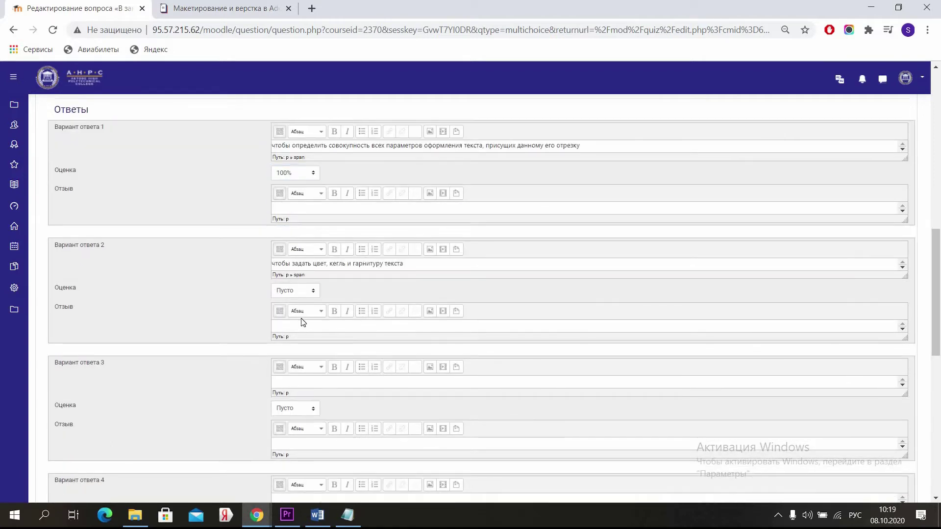
{"action": "scroll", "coordinate": [304, 315], "scroll_direction": "down", "scroll_amount": 1}
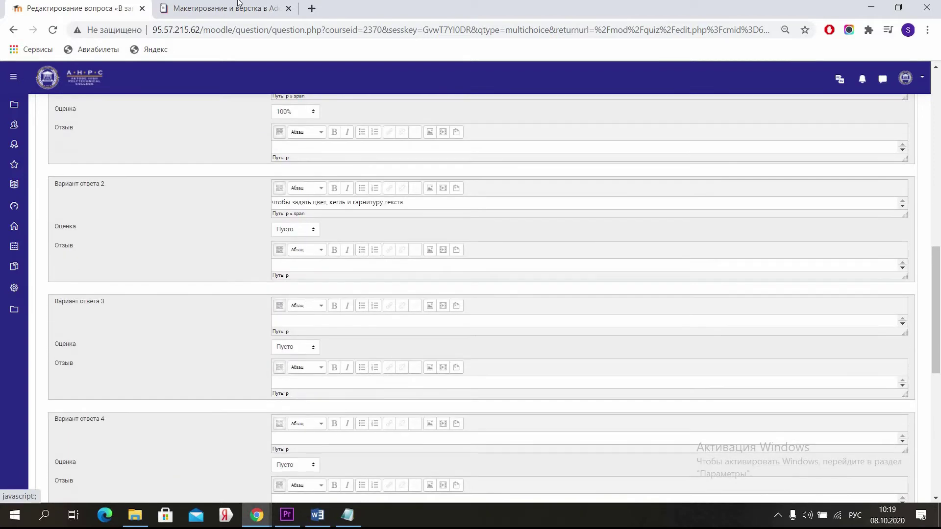
{"action": "key", "text": "ctrl+v"}
{"action": "scroll", "coordinate": [390, 349], "scroll_direction": "down", "scroll_amount": 2}
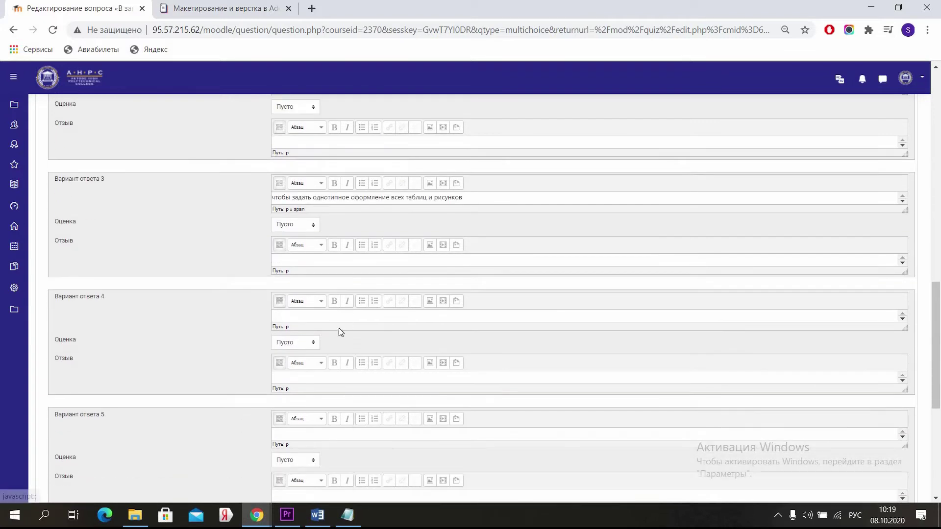
{"action": "scroll", "coordinate": [376, 370], "scroll_direction": "down", "scroll_amount": 5}
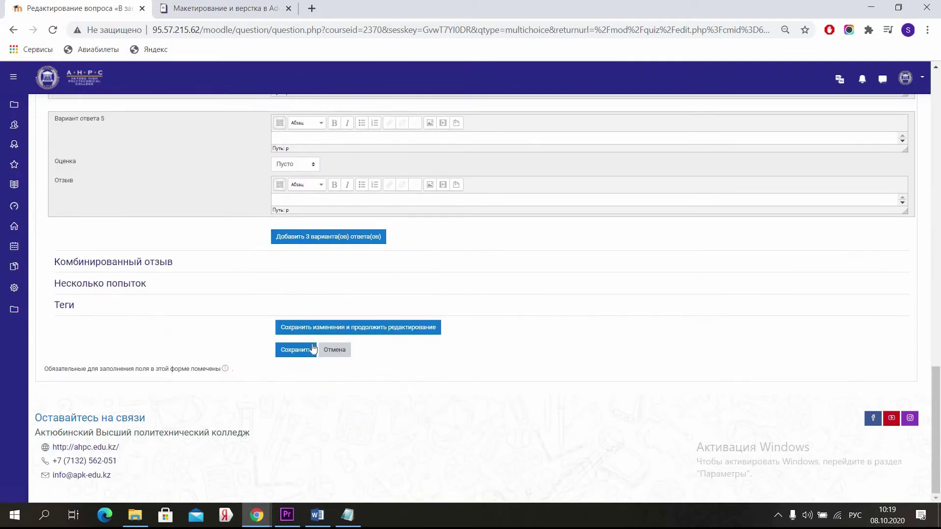
{"action": "left_click", "coordinate": [296, 350]}
- Add multiple-choice question 2, "Какие атрибуты стиля текста нельзя изменить в InDesign CS5?", grade answer 4 at 100%, and save it
{"action": "left_click", "coordinate": [891, 273]}
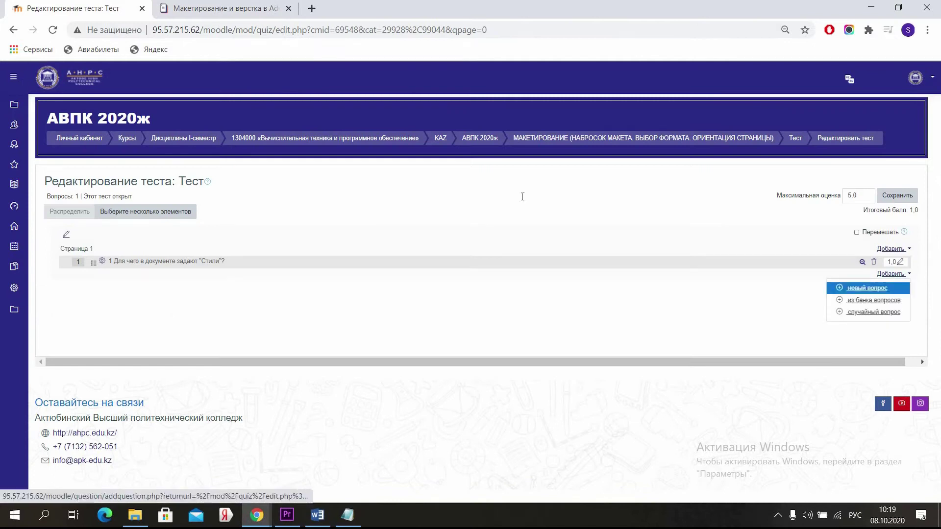
{"action": "left_click", "coordinate": [883, 286]}
{"action": "left_click", "coordinate": [513, 403]}
{"action": "scroll", "coordinate": [343, 314], "scroll_direction": "down", "scroll_amount": 5}
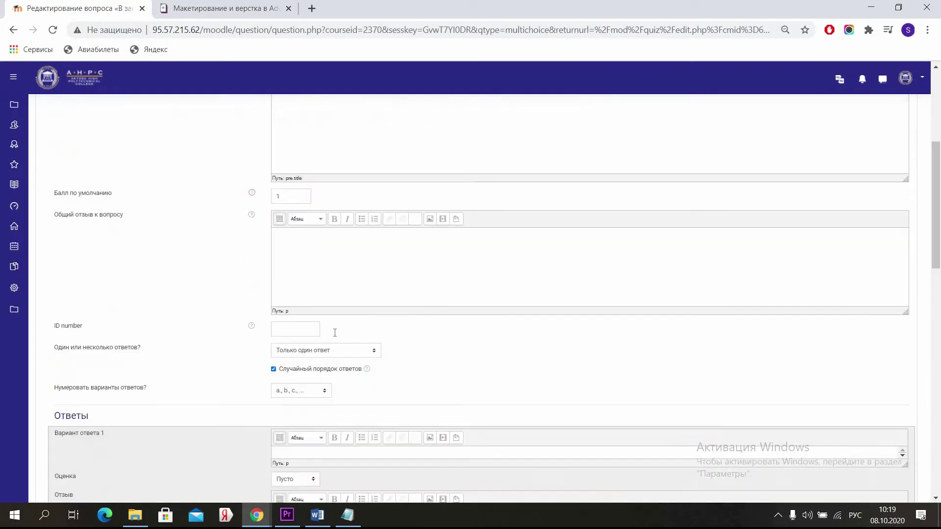
{"action": "key", "text": "ctrl+Tab"}
{"action": "key", "text": "ctrl+Tab"}
{"action": "scroll", "coordinate": [316, 401], "scroll_direction": "down", "scroll_amount": 7}
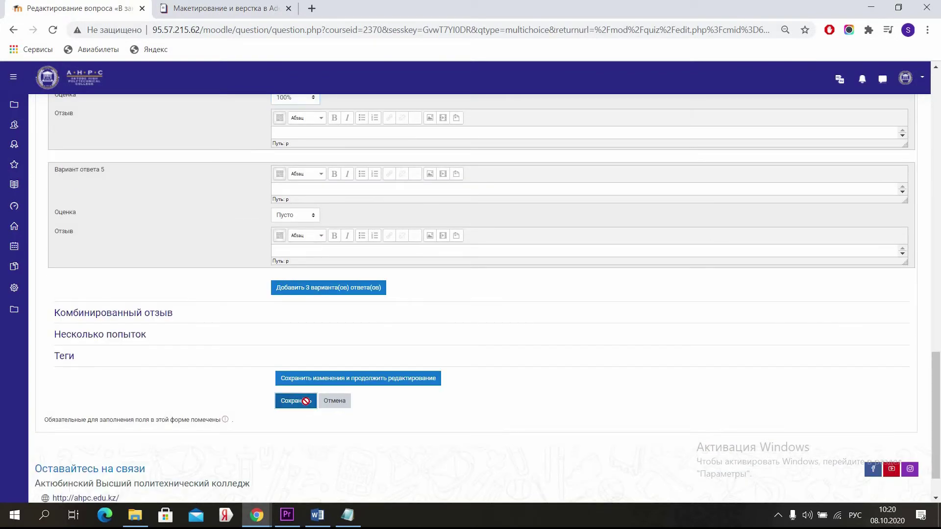
{"action": "left_click", "coordinate": [305, 401]}
- Add multiple-choice questions 3 to 7 to the test, copying their texts and answers from the webpage on layout in Adobe InDesign
{"action": "left_click", "coordinate": [883, 304]}
{"action": "left_click", "coordinate": [882, 317]}
{"action": "left_click", "coordinate": [504, 399]}
{"action": "scroll", "coordinate": [320, 298], "scroll_direction": "down", "scroll_amount": 10}
{"action": "scroll", "coordinate": [296, 349], "scroll_direction": "down", "scroll_amount": 5}
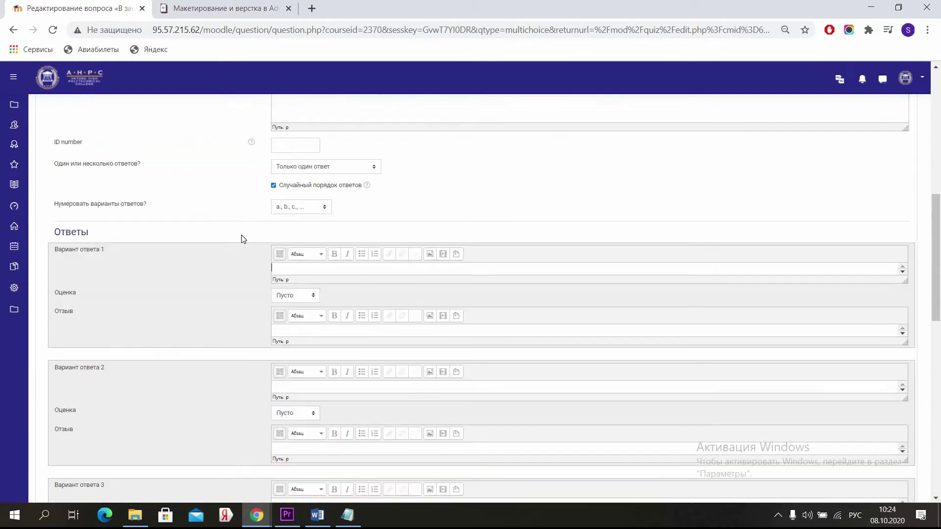
{"action": "scroll", "coordinate": [299, 349], "scroll_direction": "down", "scroll_amount": 5}
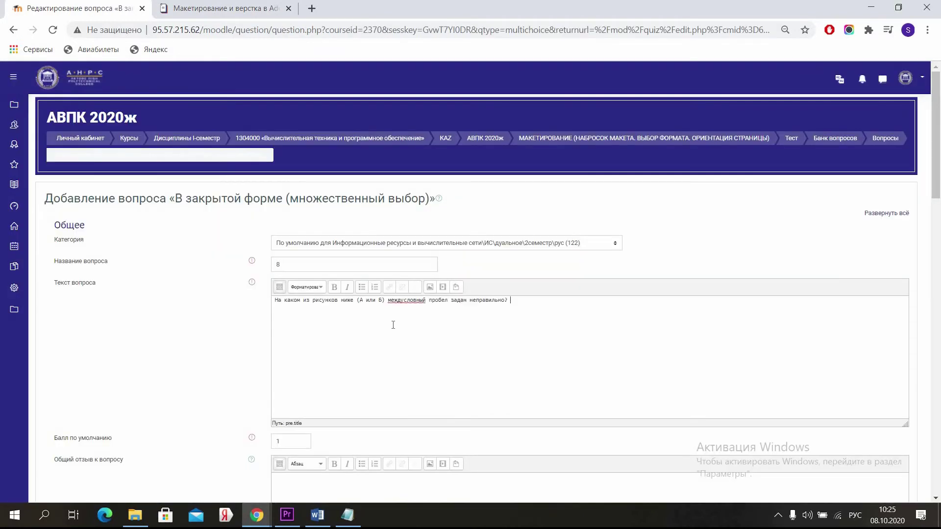
- Add multiple-choice questions 8, "На каком из рисунков ниже (А или Б) междусловный пробел задан неправильно?" with its images, and 9, "Как текст перевести в кривые?"
{"action": "key", "text": "ctrl+v"}
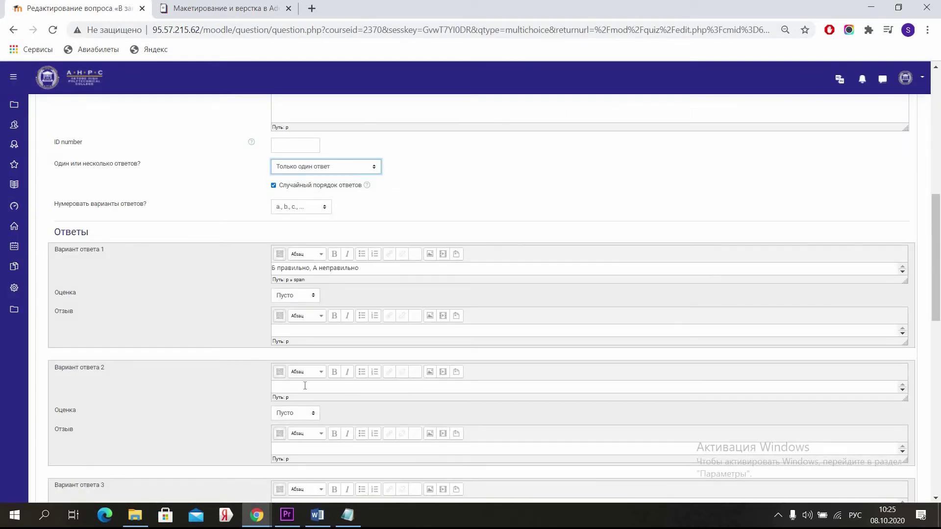
{"action": "scroll", "coordinate": [304, 282], "scroll_direction": "down", "scroll_amount": 5}
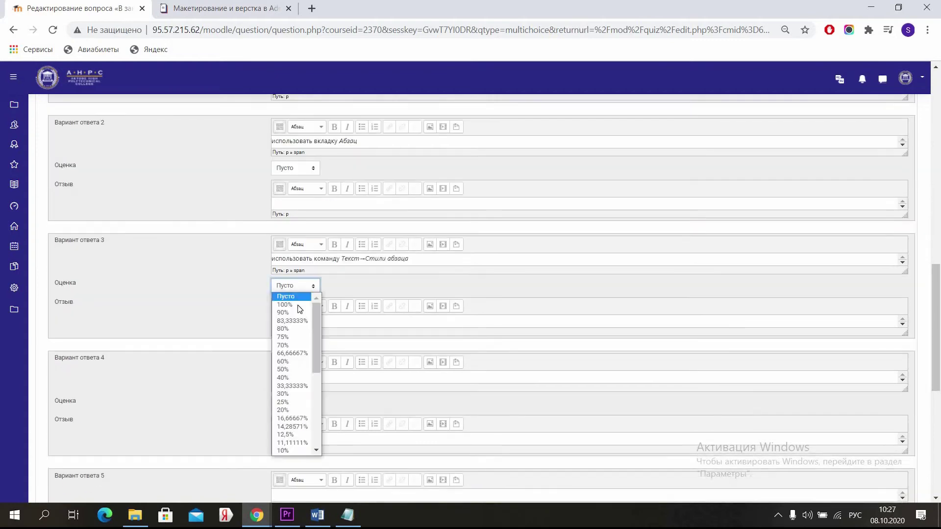
{"action": "left_click", "coordinate": [313, 324]}
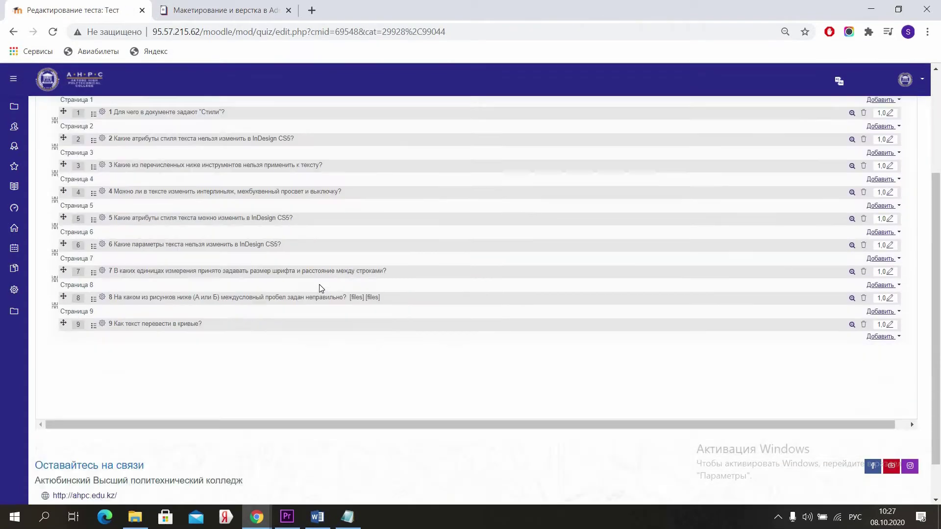
{"action": "scroll", "coordinate": [852, 300], "scroll_direction": "down", "scroll_amount": 1}
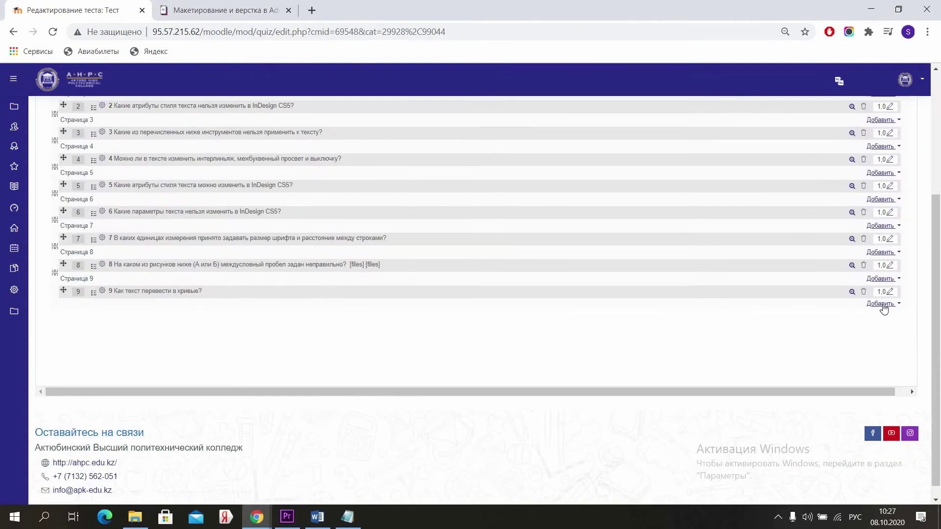
- Add a matching question (На соответствие) named 10 with the question text "Меню Edit в InDesign"
{"action": "left_click", "coordinate": [881, 304]}
{"action": "left_click", "coordinate": [858, 315]}
{"action": "left_click", "coordinate": [424, 203]}
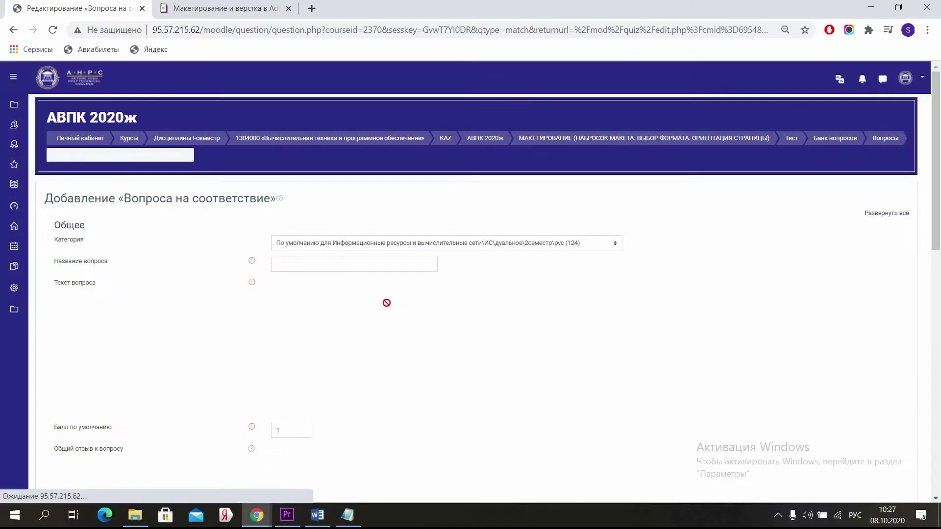
{"action": "type", "text": "10"}
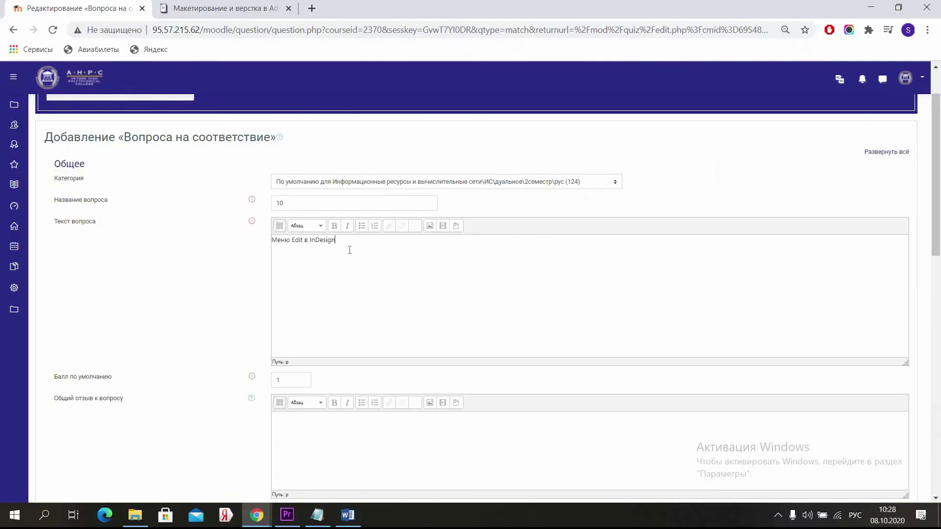
{"action": "scroll", "coordinate": [346, 257], "scroll_direction": "down", "scroll_amount": 5}
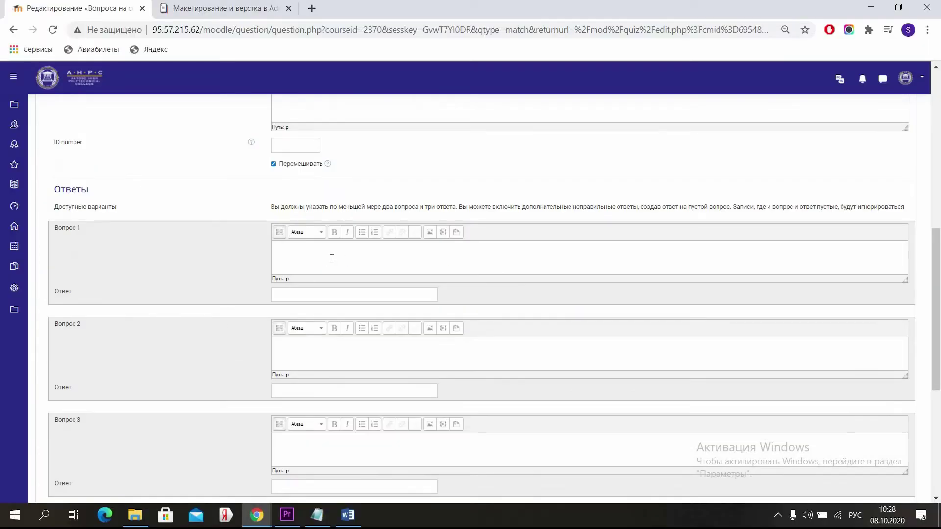
- Copy "Clear (Удалить)" and "Backspace/Delete" from the Word shortcut table into the first question and answer pair
{"action": "key", "text": "alt+Tab"}
{"action": "left_click_drag", "start_coordinate": [367, 178], "coordinate": [310, 184]}
{"action": "key", "text": "ctrl+c"}
{"action": "key", "text": "alt+Tab"}
{"action": "left_click", "coordinate": [340, 259]}
{"action": "key", "text": "ctrl+v"}
{"action": "key", "text": "alt+Tab"}
{"action": "left_click_drag", "start_coordinate": [560, 177], "coordinate": [493, 178]}
{"action": "key", "text": "alt+Tab"}
{"action": "left_click", "coordinate": [316, 296]}
{"action": "key", "text": "ctrl+v"}
- Copy "Copy (Копировать)" and "Ctrl+C" from the Word table into the second question and answer pair
{"action": "scroll", "coordinate": [318, 294], "scroll_direction": "down", "scroll_amount": 1}
{"action": "key", "text": "alt+Tab"}
{"action": "left_click_drag", "start_coordinate": [375, 190], "coordinate": [301, 190]}
{"action": "key", "text": "alt+Tab"}
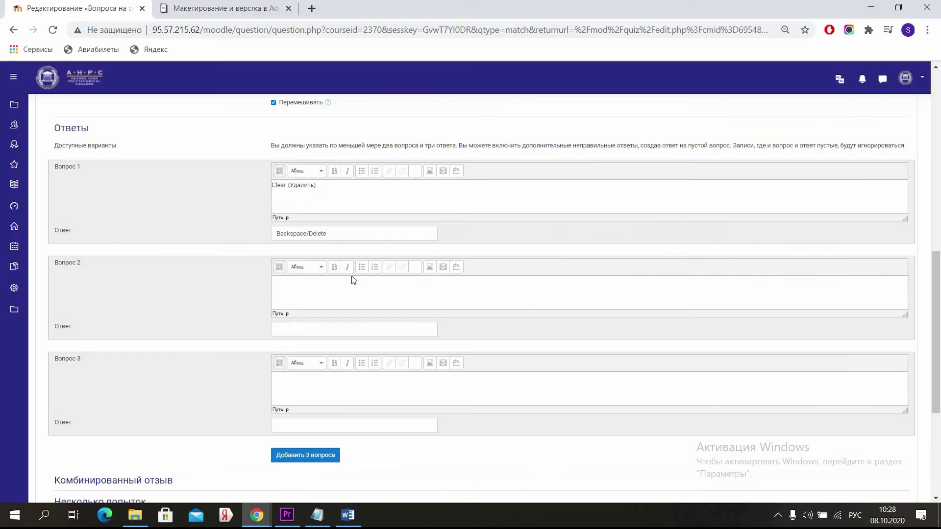
{"action": "left_click", "coordinate": [352, 281]}
{"action": "key", "text": "ctrl+v"}
{"action": "key", "text": "alt+Tab"}
{"action": "left_click_drag", "start_coordinate": [518, 189], "coordinate": [494, 189]}
{"action": "key", "text": "alt+Tab"}
{"action": "left_click", "coordinate": [407, 327]}
{"action": "key", "text": "ctrl+v"}
- Copy "Cut (Вырезать)" and "Ctrl+X" from the Word table into the third pair, and add three more blank pairs
{"action": "left_click_drag", "start_coordinate": [360, 200], "coordinate": [307, 200]}
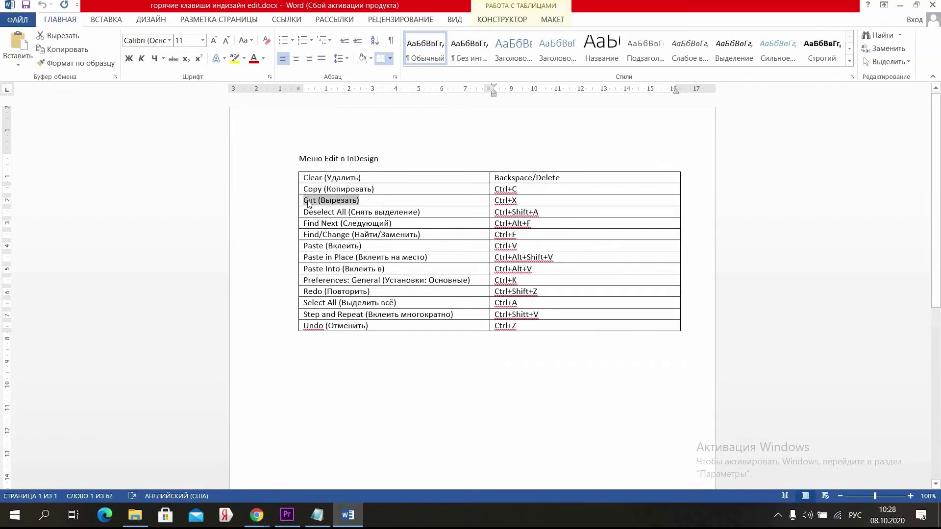
{"action": "key", "text": "alt+Tab"}
{"action": "left_click", "coordinate": [343, 276]}
{"action": "key", "text": "ctrl+v"}
{"action": "key", "text": "alt+Tab"}
{"action": "left_click_drag", "start_coordinate": [518, 200], "coordinate": [493, 200]}
{"action": "left_click", "coordinate": [338, 302]}
{"action": "key", "text": "ctrl+v"}
{"action": "left_click", "coordinate": [316, 332]}
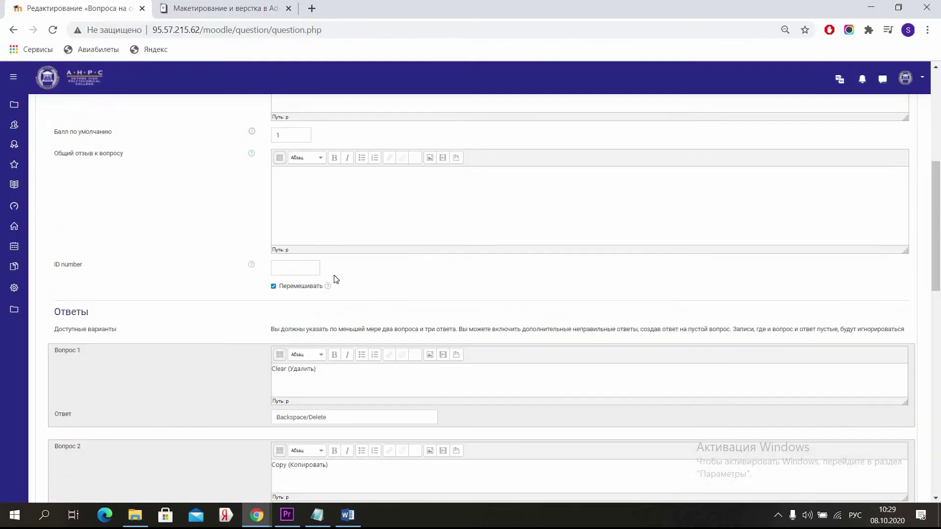
- Copy "Deselect All (Снять выделение)" and "Ctrl+Shift+A" from the Word table into the fourth question and answer pair
{"action": "scroll", "coordinate": [336, 279], "scroll_direction": "down", "scroll_amount": 10}
{"action": "key", "text": "alt+Tab"}
{"action": "left_click_drag", "start_coordinate": [421, 211], "coordinate": [304, 212]}
{"action": "key", "text": "alt+Tab"}
{"action": "left_click", "coordinate": [300, 171]}
{"action": "key", "text": "ctrl+v"}
{"action": "key", "text": "alt+Tab"}
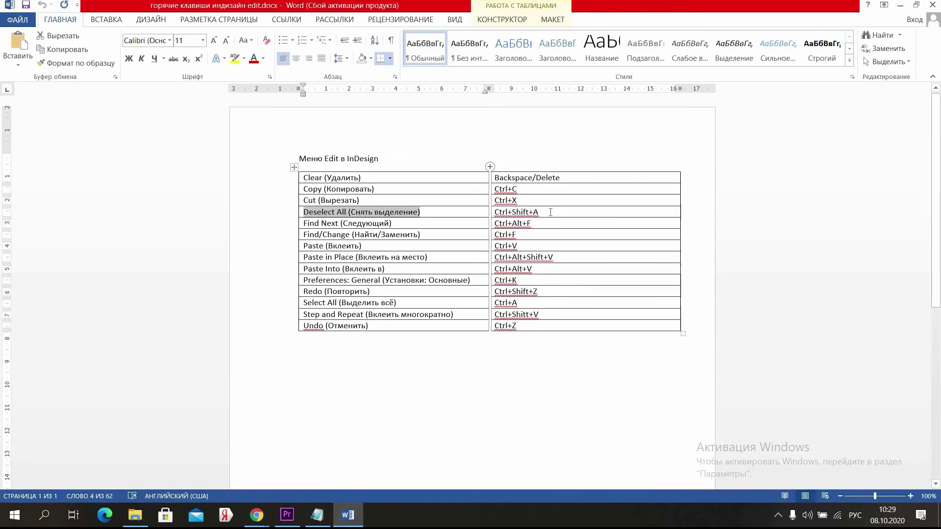
{"action": "key", "text": "alt+Tab"}
{"action": "key", "text": "ctrl+v"}
- Copy "Paste (Вклеить)" and "Ctrl+V" from the Word table into the fifth question and answer pair
{"action": "key", "text": "alt+Tab"}
{"action": "key", "text": "Tab"}
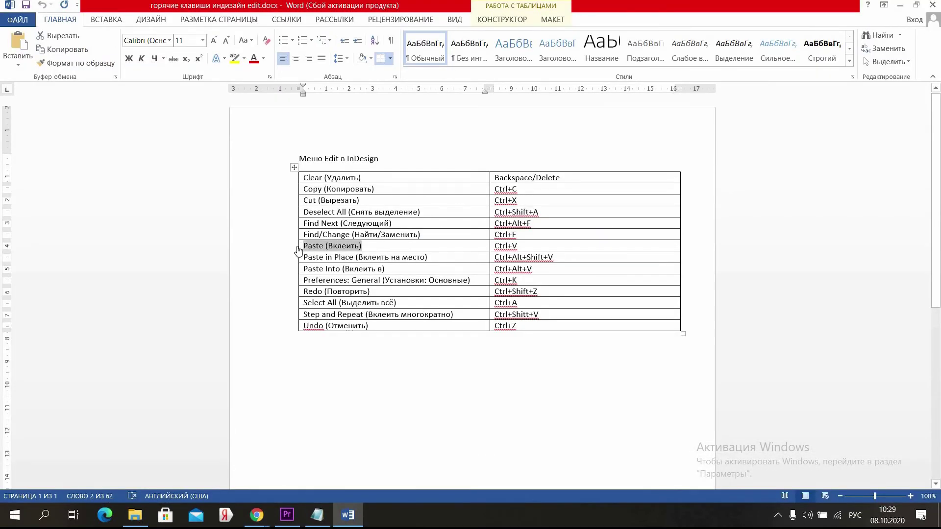
{"action": "key", "text": "alt+Tab"}
- Copy "Undo (Отменить)" and "Ctrl+Z" from the Word table into the sixth pair, and add three more blank pairs
{"action": "key", "text": "alt+Tab"}
{"action": "key", "text": "Tab"}
{"action": "key", "text": "alt+Tab"}
{"action": "key", "text": "alt+Tab"}
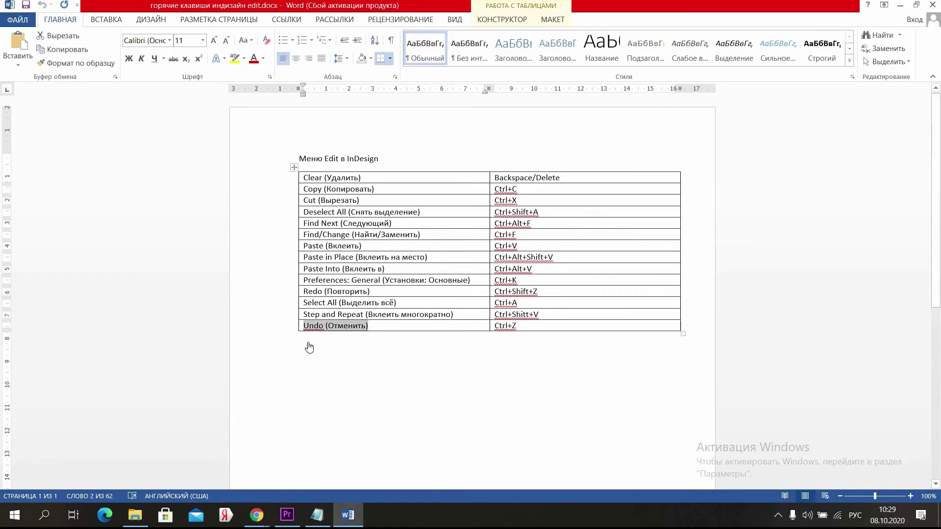
{"action": "key", "text": "ctrl+c"}
{"action": "key", "text": "alt+Tab"}
{"action": "key", "text": "ctrl+v"}
{"action": "key", "text": "alt+Tab"}
{"action": "key", "text": "Tab"}
{"action": "key", "text": "alt+Tab"}
{"action": "scroll", "coordinate": [335, 317], "scroll_direction": "down", "scroll_amount": 3}
{"action": "left_click", "coordinate": [336, 304]}
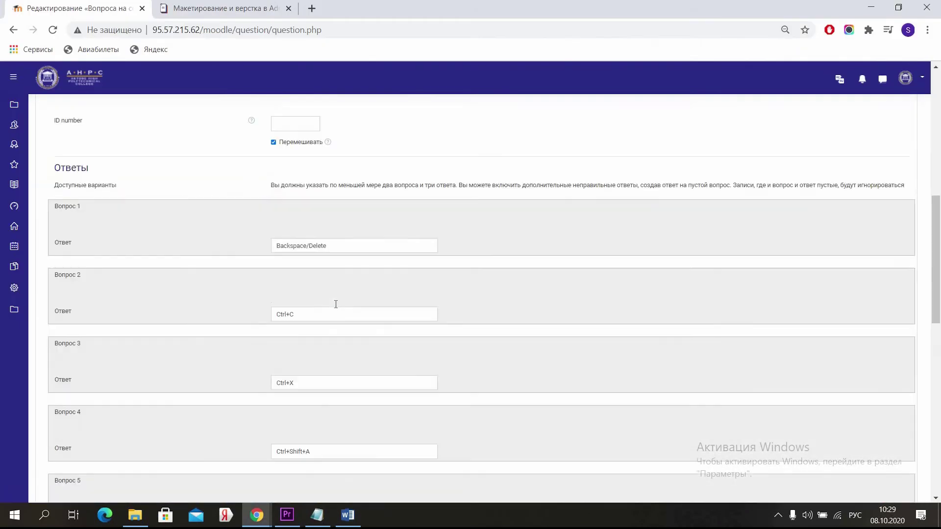
- Copy "Redo (Повторить)" and "Ctrl+Shift+Z" from the Word table into the seventh question and answer pair
{"action": "scroll", "coordinate": [337, 303], "scroll_direction": "down", "scroll_amount": 8}
{"action": "key", "text": "alt+Tab"}
{"action": "left_click_drag", "start_coordinate": [370, 291], "coordinate": [337, 291]}
{"action": "key", "text": "alt+Tab"}
{"action": "key", "text": "alt+Tab"}
{"action": "left_click_drag", "start_coordinate": [538, 292], "coordinate": [497, 293]}
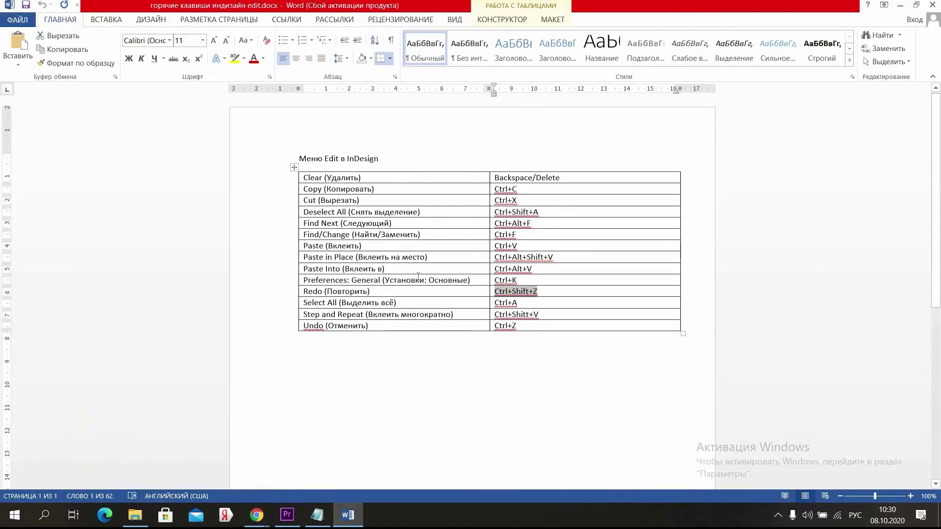
{"action": "key", "text": "Tab"}
- Fill pairs 8 "Select All (Выделить всё)" – "Ctrl+A" and 9 "Paste Into (Вклеить в)" – "Ctrl+Alt+V", save the question and return to the МАКЕТИРОВАНИЕ topic
{"action": "key", "text": "alt+Tab"}
{"action": "key", "text": "ctrl+v"}
{"action": "key", "text": "alt+Tab"}
{"action": "key", "text": "Tab"}
{"action": "key", "text": "alt+Tab"}
{"action": "key", "text": "ctrl+v"}
{"action": "key", "text": "alt+Tab"}
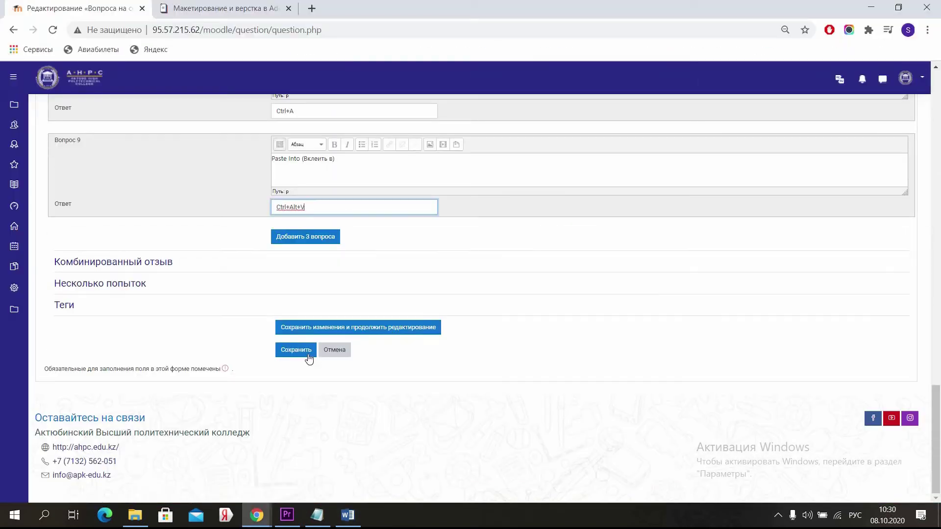
{"action": "left_click", "coordinate": [308, 355]}
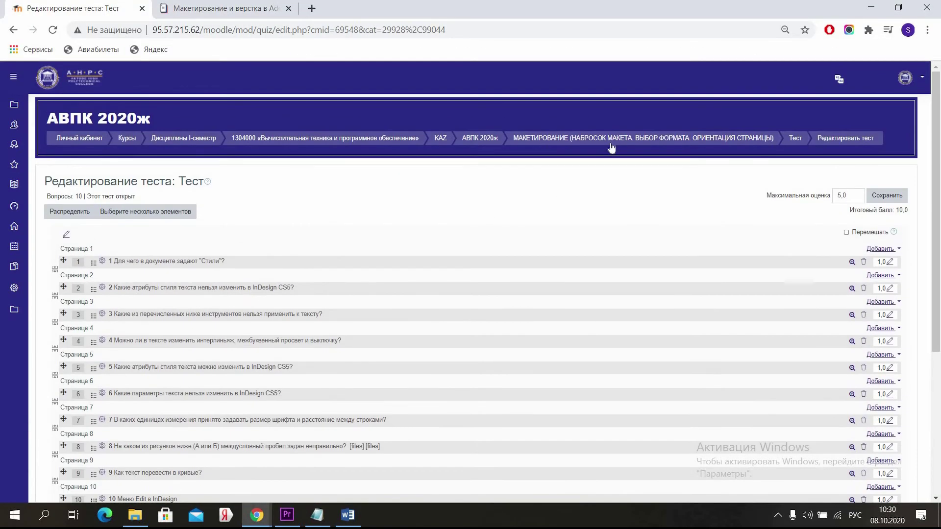
{"action": "left_click", "coordinate": [614, 143]}
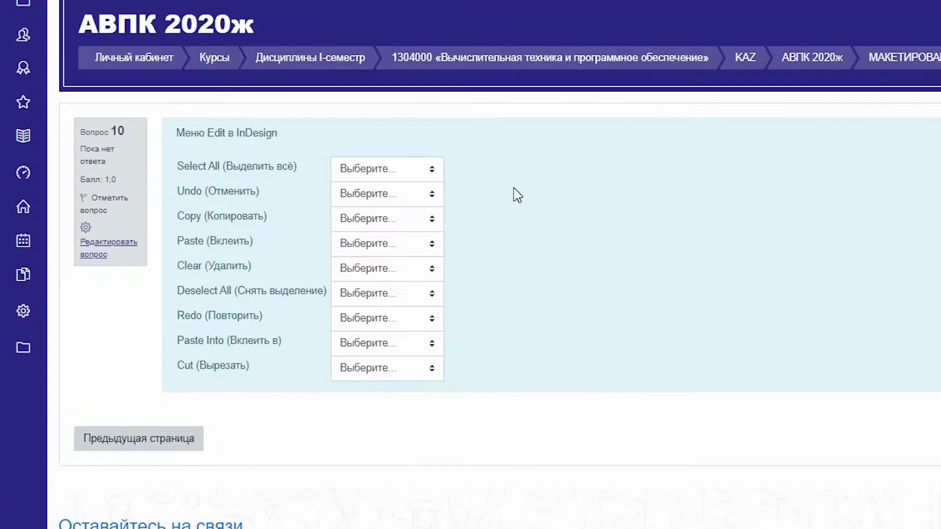
- In the preview of question 10, match Select All with Ctrl+A, Undo with Ctrl+Z and Copy with Ctrl+C
{"action": "left_click", "coordinate": [245, 206]}
{"action": "left_click", "coordinate": [245, 248]}
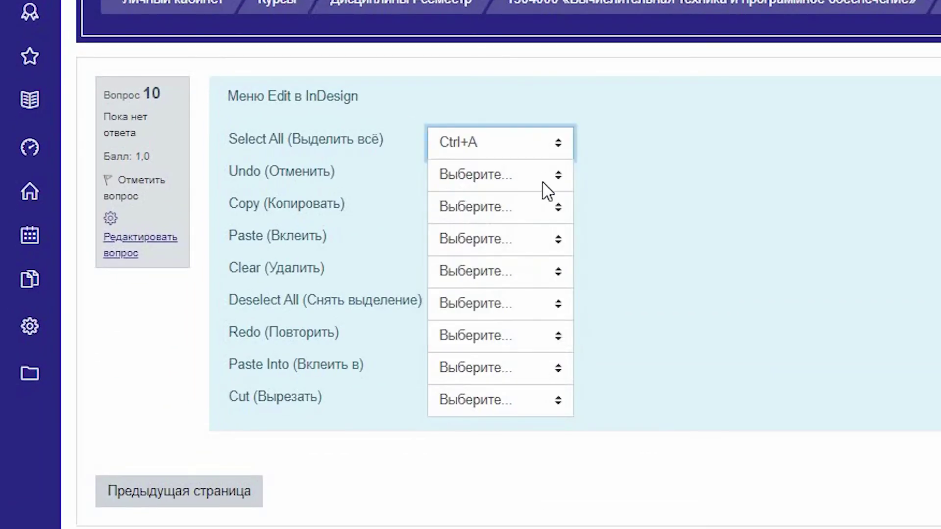
{"action": "left_click", "coordinate": [543, 183]}
{"action": "left_click", "coordinate": [529, 286]}
{"action": "left_click", "coordinate": [542, 215]}
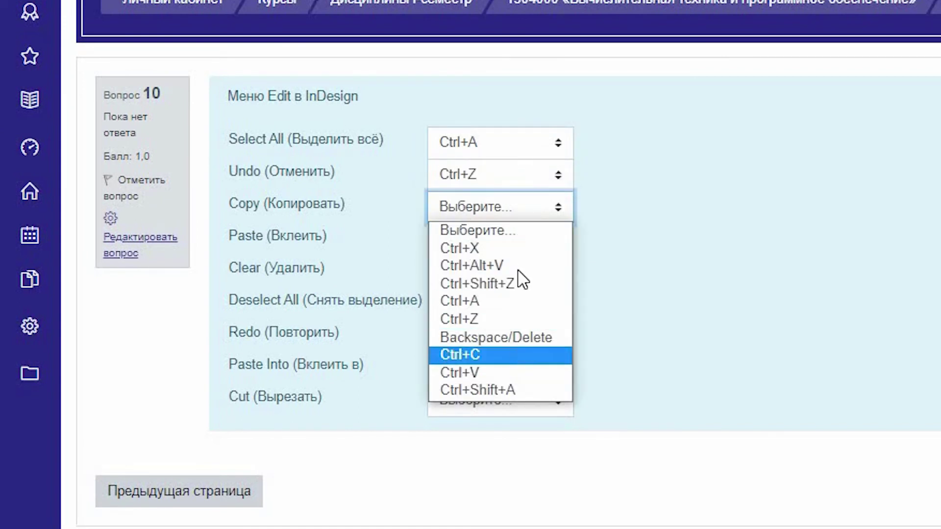
{"action": "left_click", "coordinate": [490, 355]}
- Match Paste with Ctrl+V, Clear with Backspace/Delete and Deselect All with Ctrl+Shift+A in the preview of question 10
{"action": "left_click", "coordinate": [515, 239]}
{"action": "left_click", "coordinate": [515, 403]}
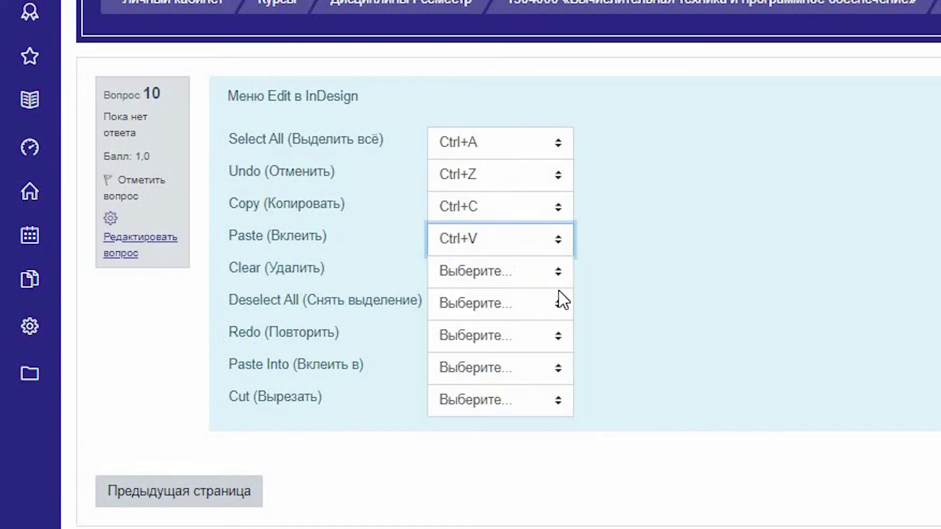
{"action": "left_click", "coordinate": [554, 274]}
{"action": "left_click", "coordinate": [514, 400]}
{"action": "left_click", "coordinate": [500, 309]}
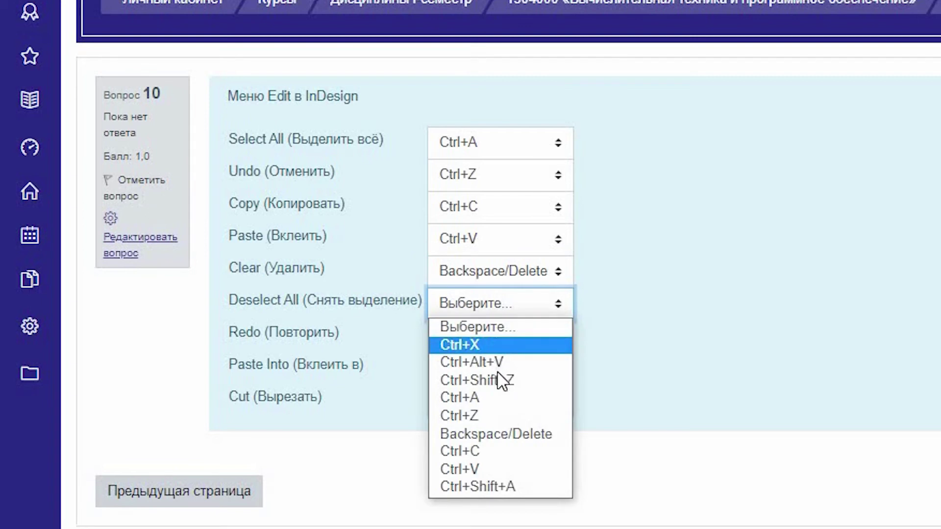
{"action": "left_click", "coordinate": [525, 487]}
- Match Redo with Ctrl+Shift+Z, Paste Into with Ctrl+Alt+V and Cut with Ctrl+X in question 10
{"action": "left_click", "coordinate": [539, 343]}
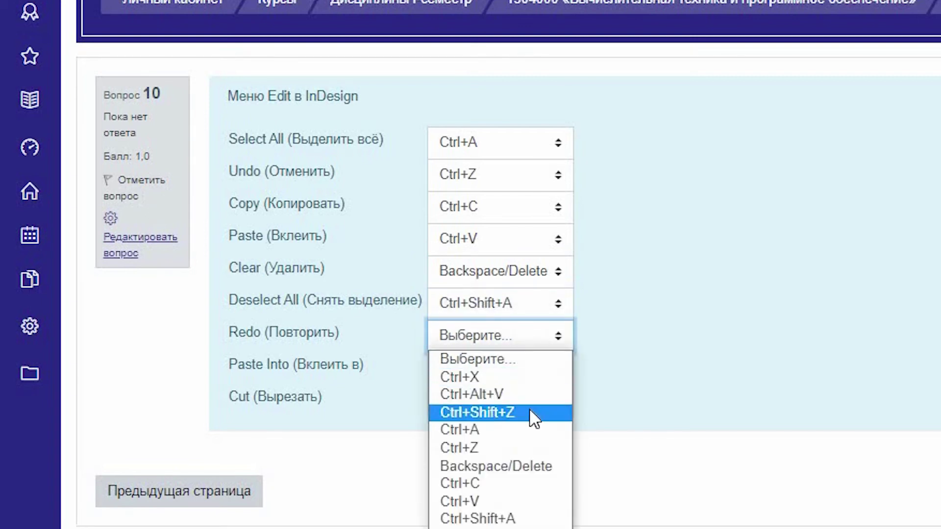
{"action": "left_click", "coordinate": [530, 413]}
{"action": "left_click", "coordinate": [522, 373]}
{"action": "left_click", "coordinate": [491, 427]}
{"action": "left_click", "coordinate": [497, 399]}
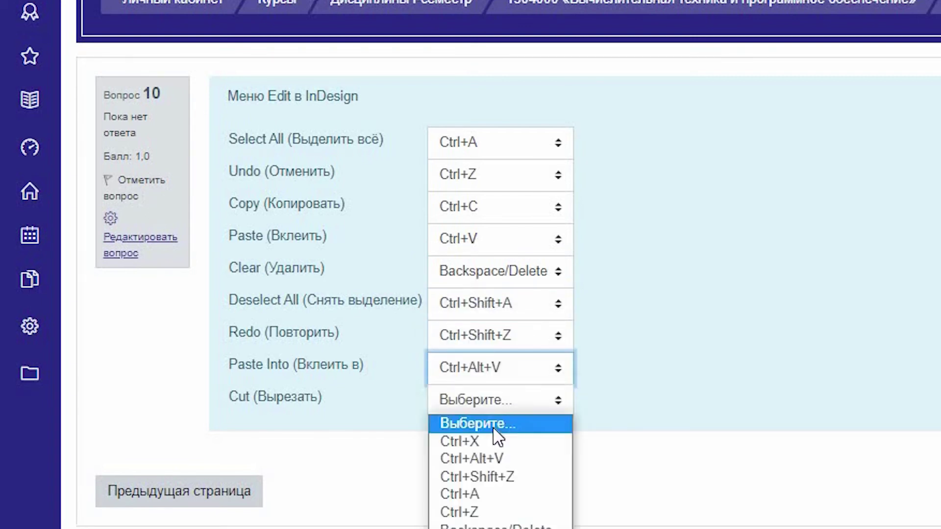
{"action": "left_click", "coordinate": [496, 440]}
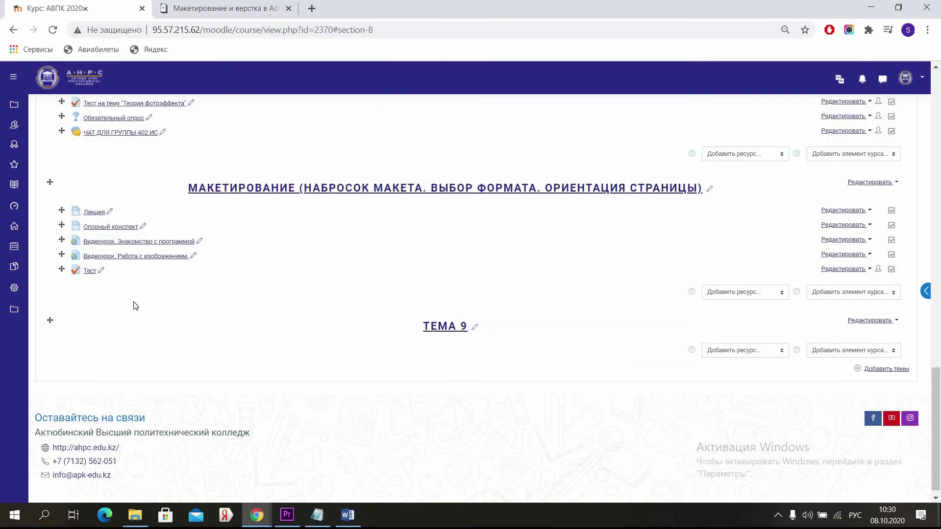
- Add a Задание activity to the МАКЕТИРОВАНИЕ topic and name it "Практическое задание в InDesign"
{"action": "left_click", "coordinate": [854, 293]}
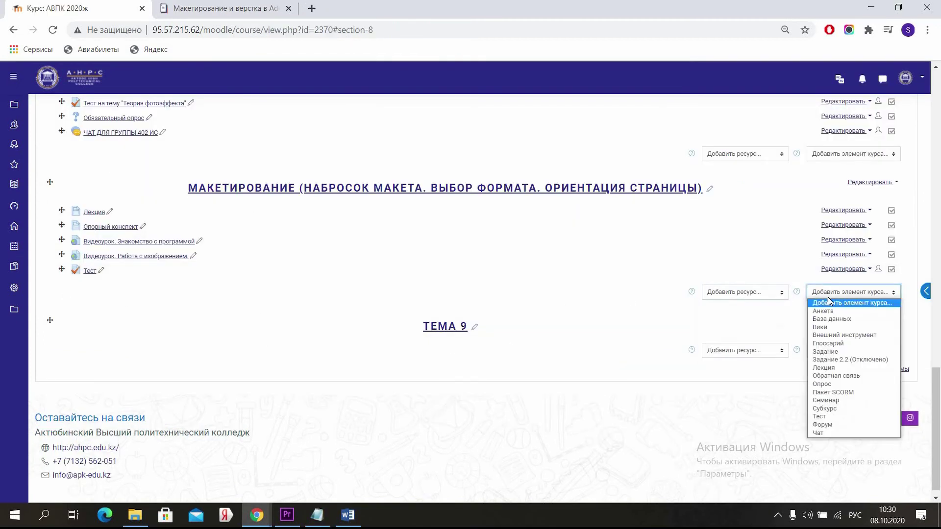
{"action": "left_click", "coordinate": [843, 352]}
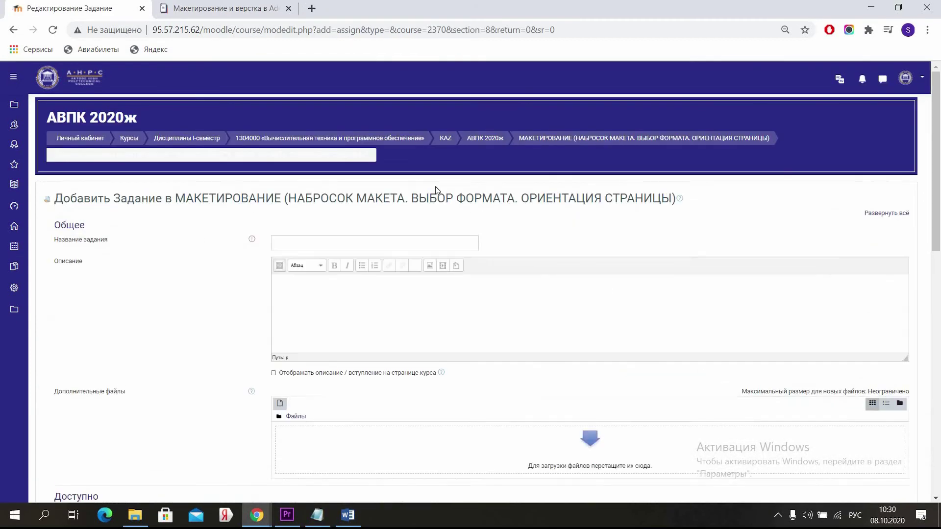
{"action": "scroll", "coordinate": [427, 182], "scroll_direction": "down", "scroll_amount": 1}
{"action": "left_click", "coordinate": [418, 177]}
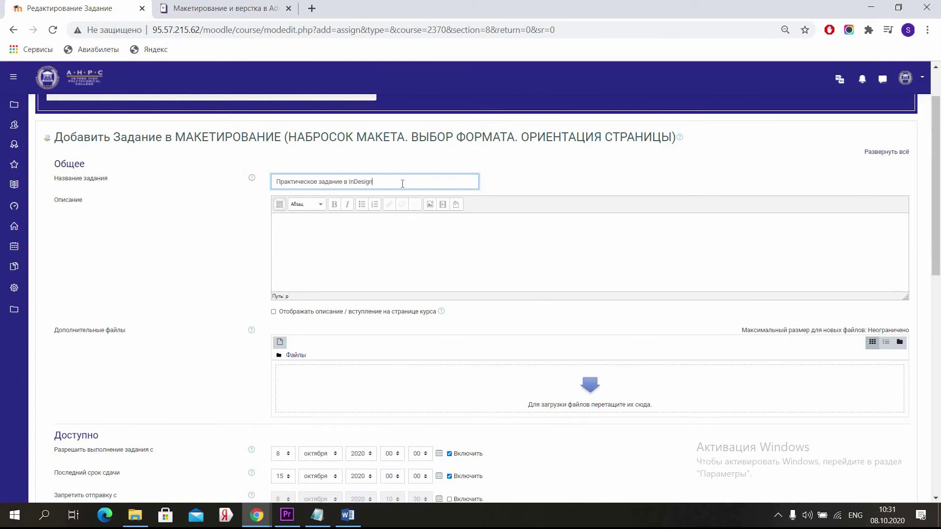
- Fill the description with the brief for an A2 (420x594 мм) poster on "Спорт", requesting a marked-up screenshot in .jpg or .png format
{"action": "left_click", "coordinate": [418, 256]}
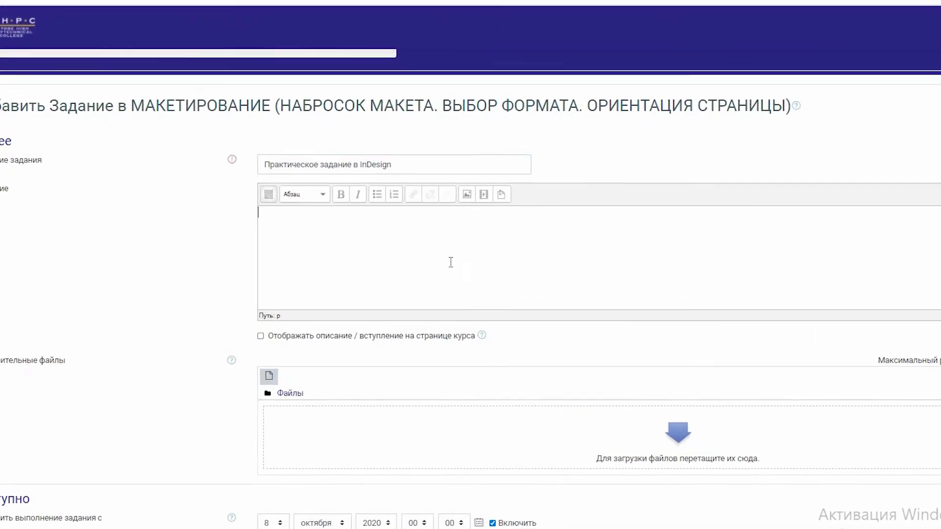
{"action": "key", "text": "ctrl+v"}
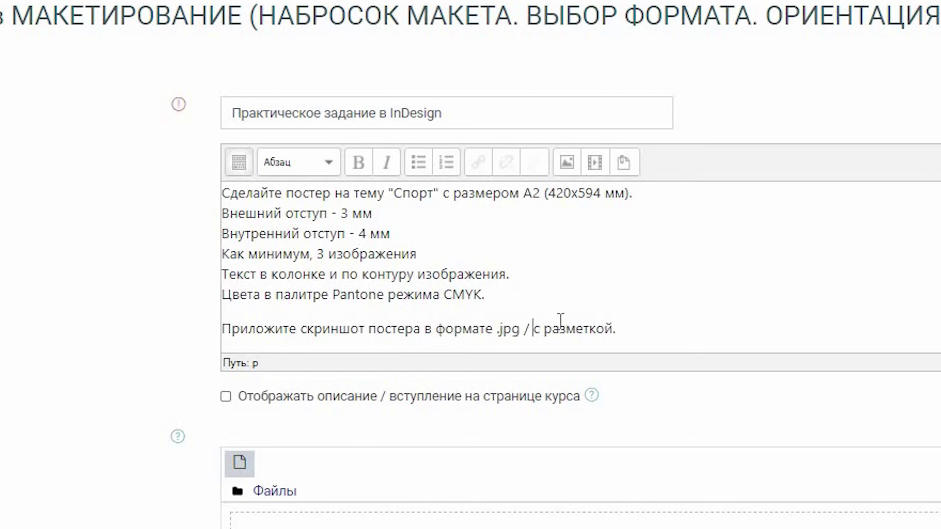
{"action": "type", "text": "ng"}
- Set the assignment's submission deadline to 11 октября 2020 at 14:00, then save it and return to the course
{"action": "scroll", "coordinate": [455, 319], "scroll_direction": "down", "scroll_amount": 5}
{"action": "left_click", "coordinate": [364, 377]}
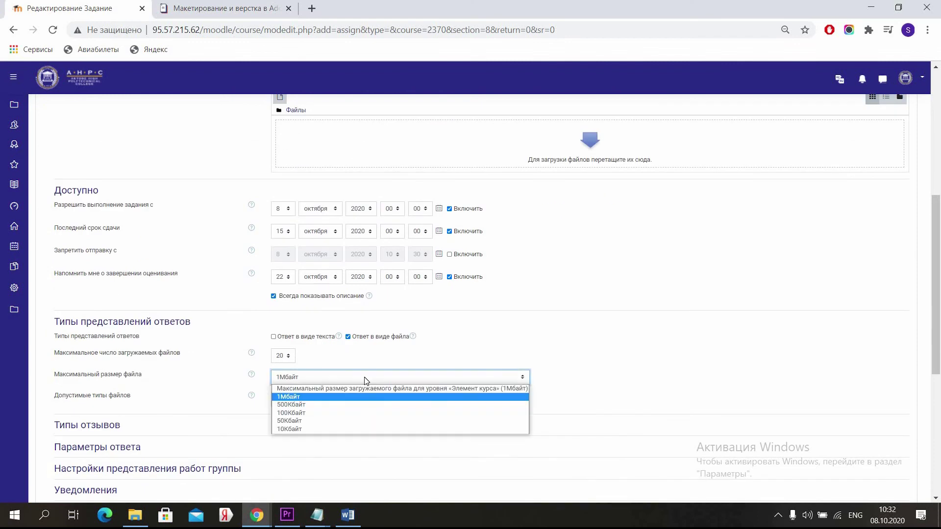
{"action": "left_click", "coordinate": [366, 378]}
{"action": "left_click", "coordinate": [289, 360]}
{"action": "left_click", "coordinate": [283, 231]}
{"action": "left_click", "coordinate": [279, 324]}
{"action": "left_click", "coordinate": [392, 231]}
{"action": "left_click", "coordinate": [388, 345]}
{"action": "scroll", "coordinate": [383, 340], "scroll_direction": "down", "scroll_amount": 3}
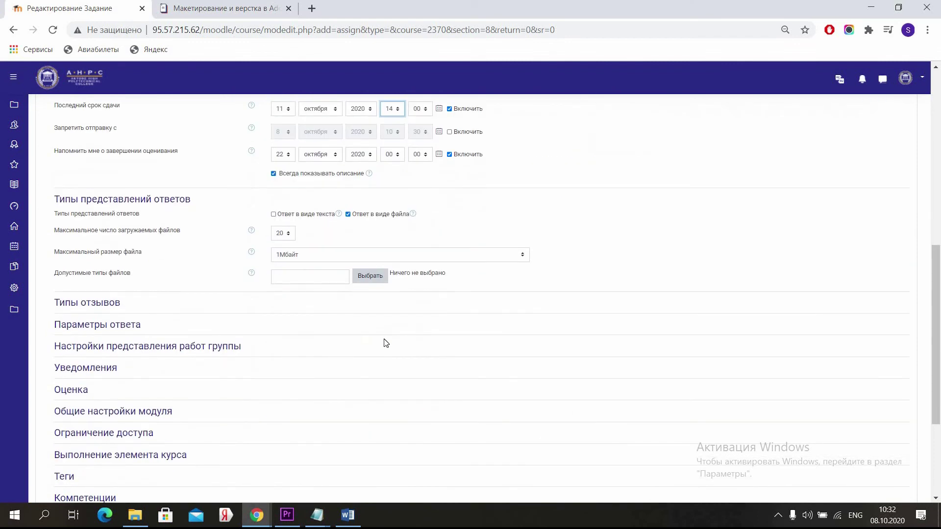
{"action": "scroll", "coordinate": [384, 342], "scroll_direction": "down", "scroll_amount": 2}
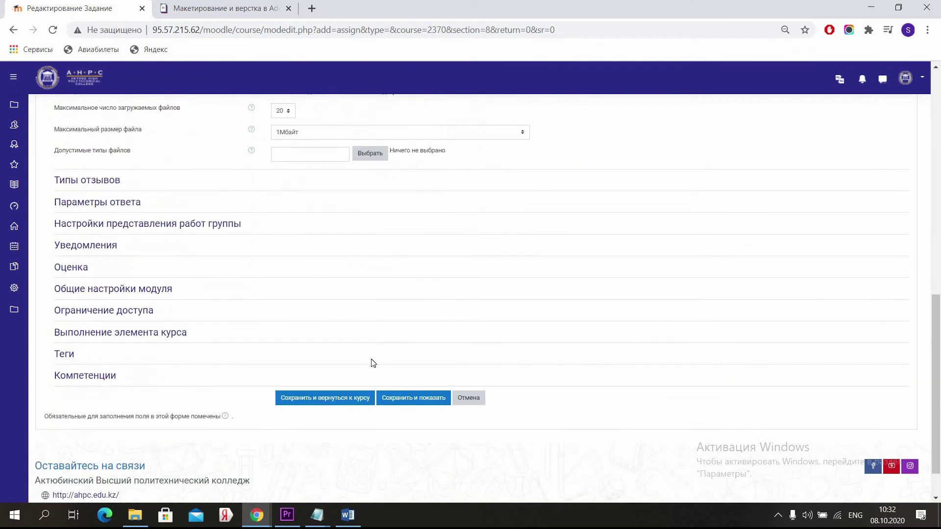
{"action": "left_click", "coordinate": [381, 399]}
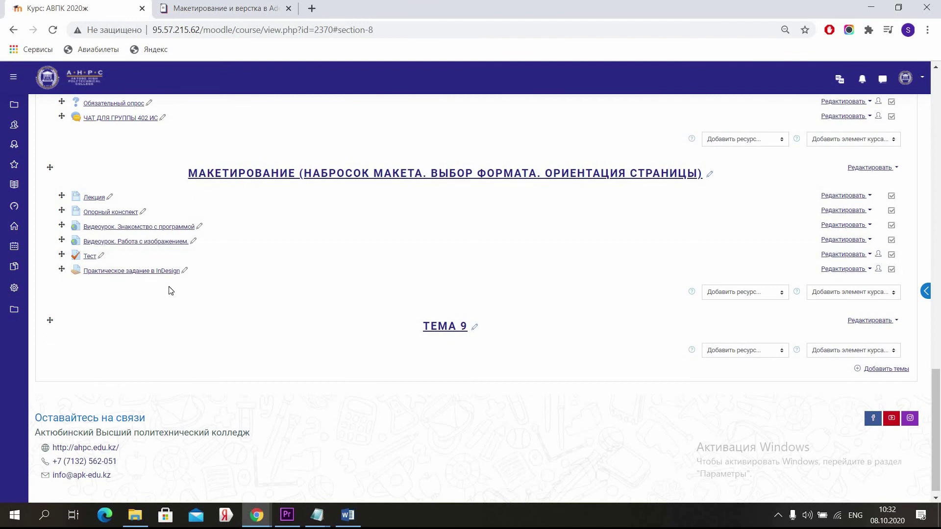
- Turn off editing mode for the course АВПК 2020ж
{"action": "scroll", "coordinate": [536, 302], "scroll_direction": "up", "scroll_amount": 20}
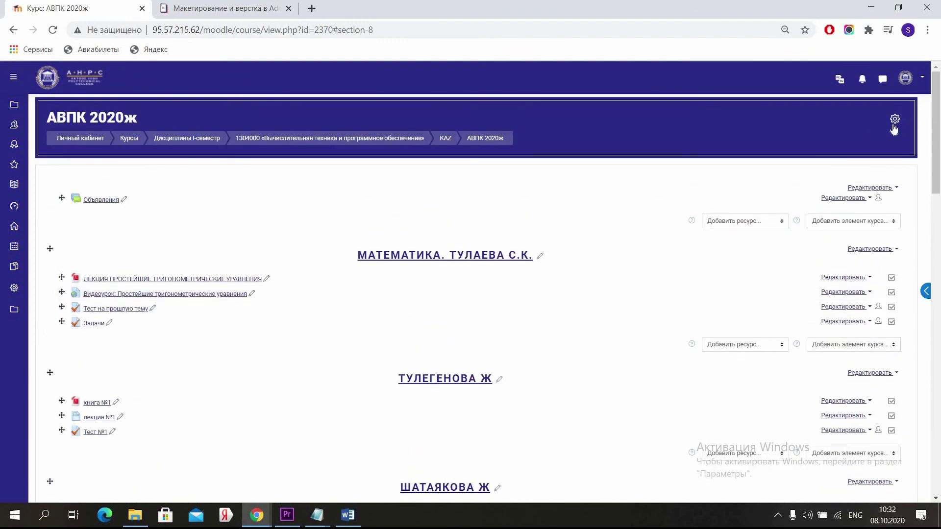
{"action": "left_click", "coordinate": [895, 120]}
{"action": "left_click", "coordinate": [855, 148]}
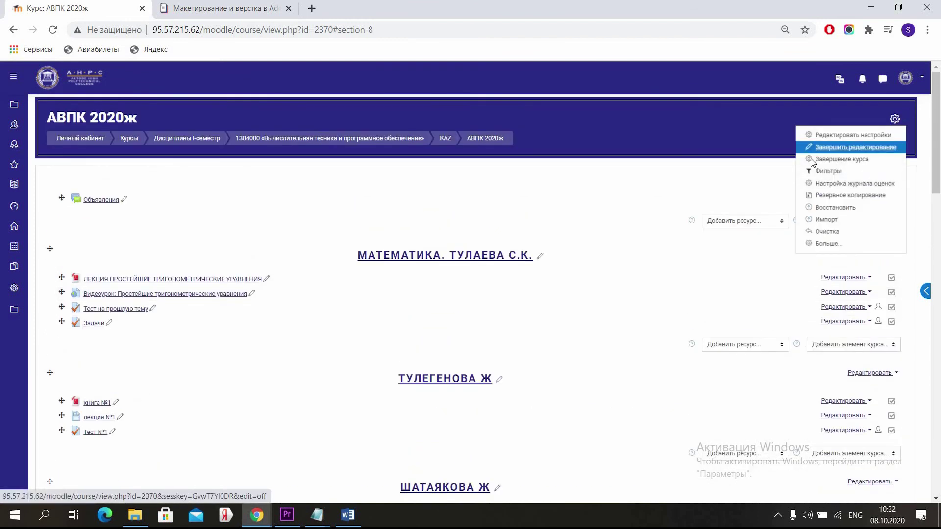